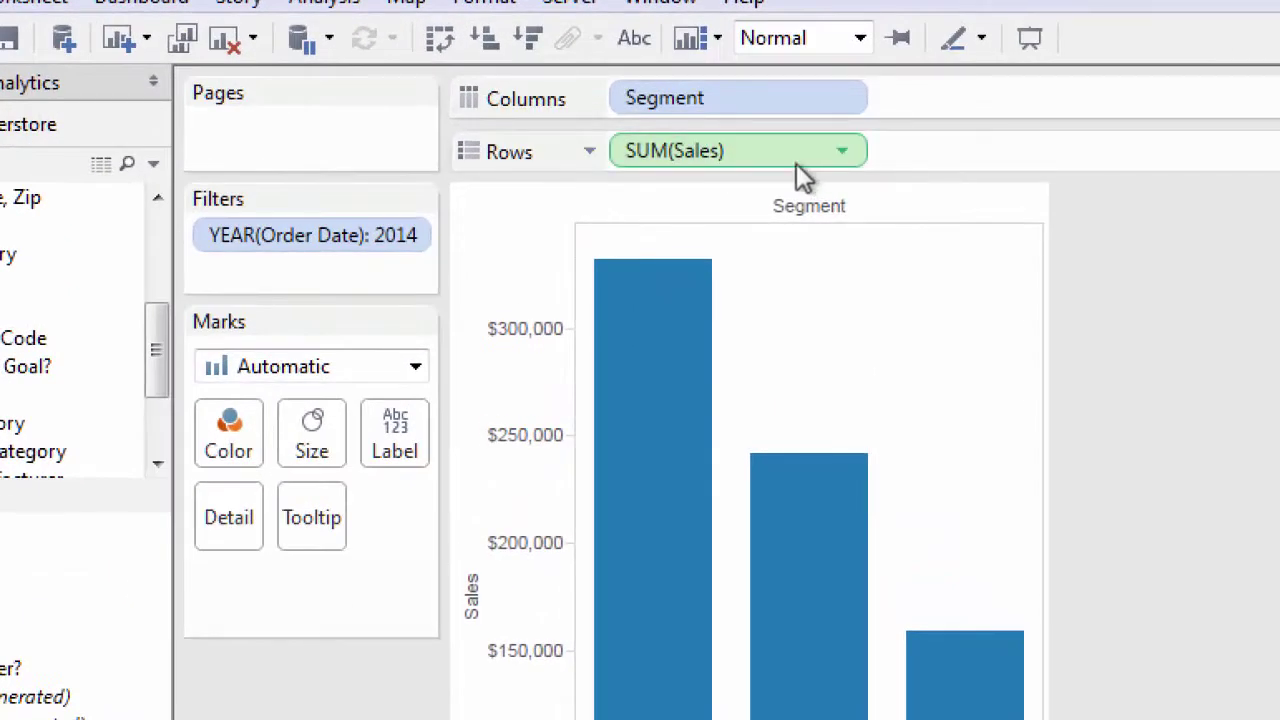
Step: Discard the SUM(Sales) / SUM(Profit) edit and open an empty ad-hoc calculation on Rows
double_click(793, 158)
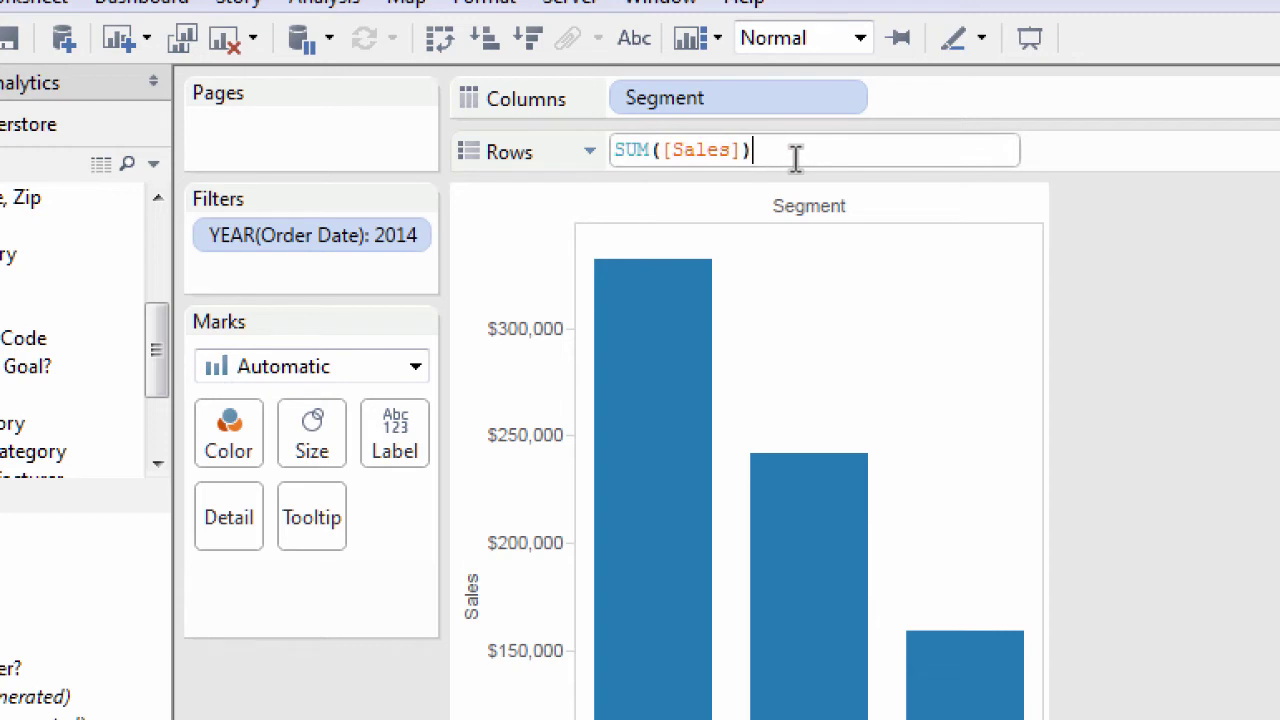
type("/ S")
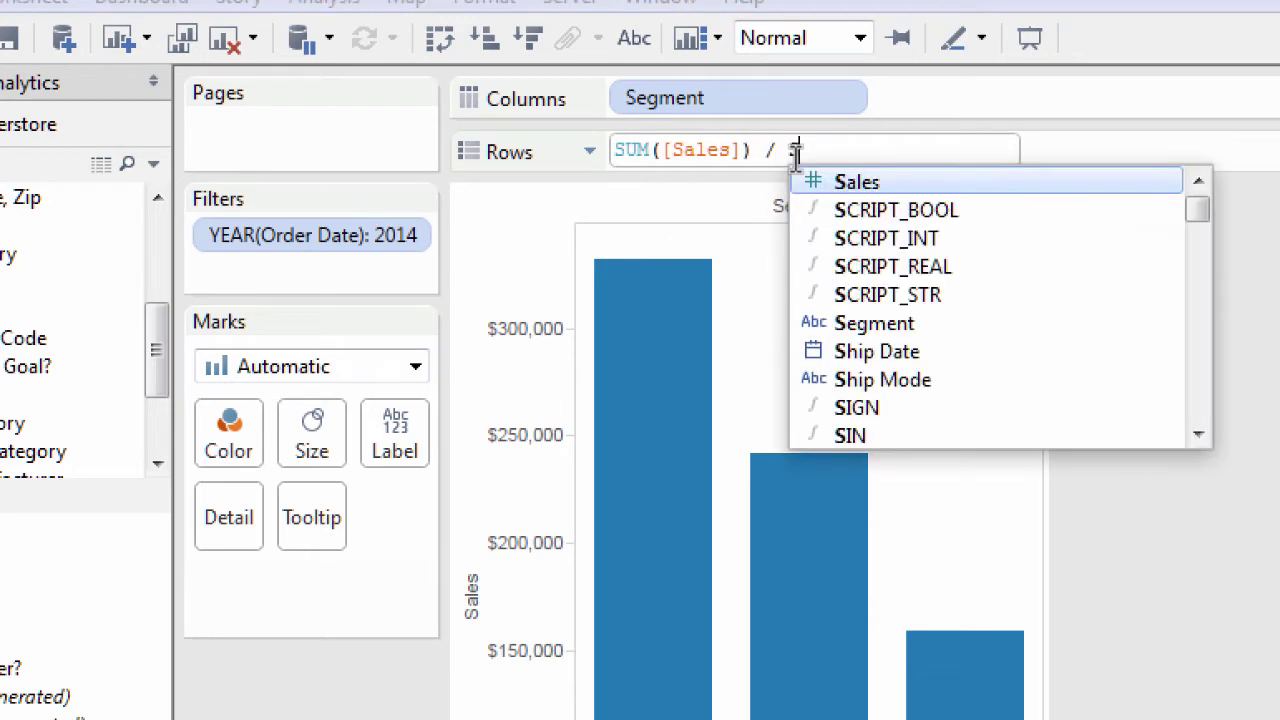
type("UM (Profit)")
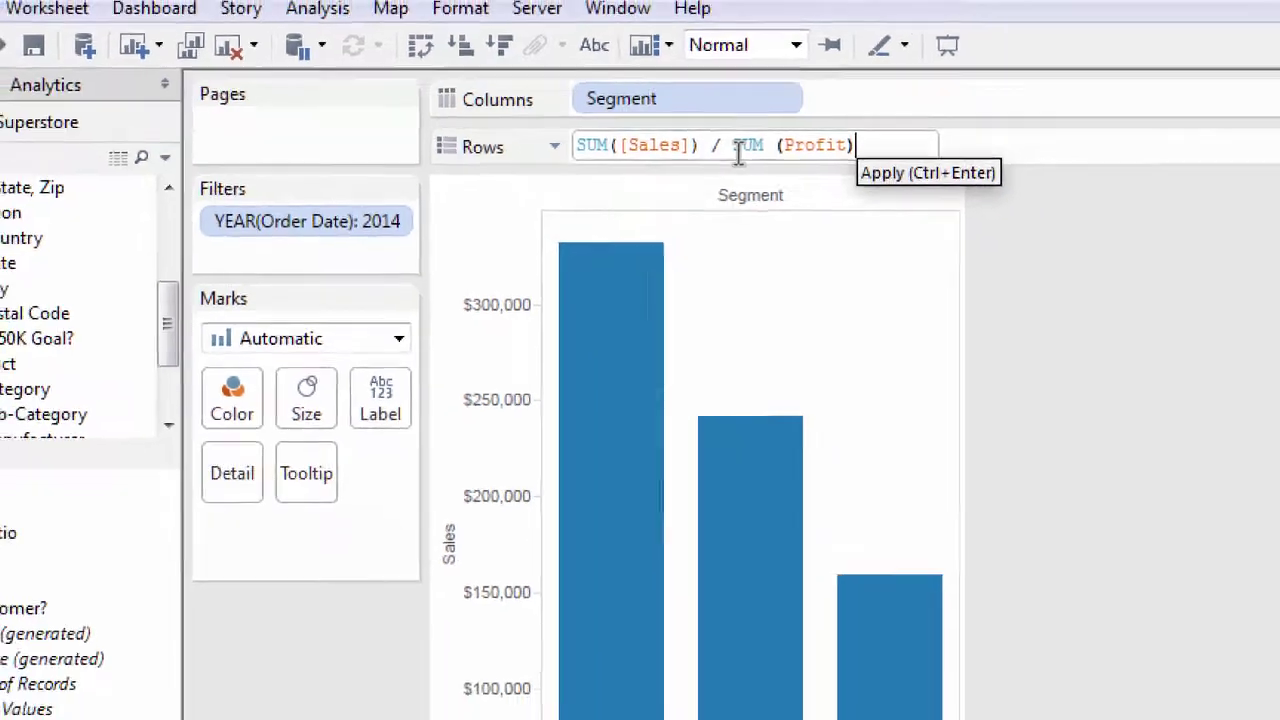
key("Escape")
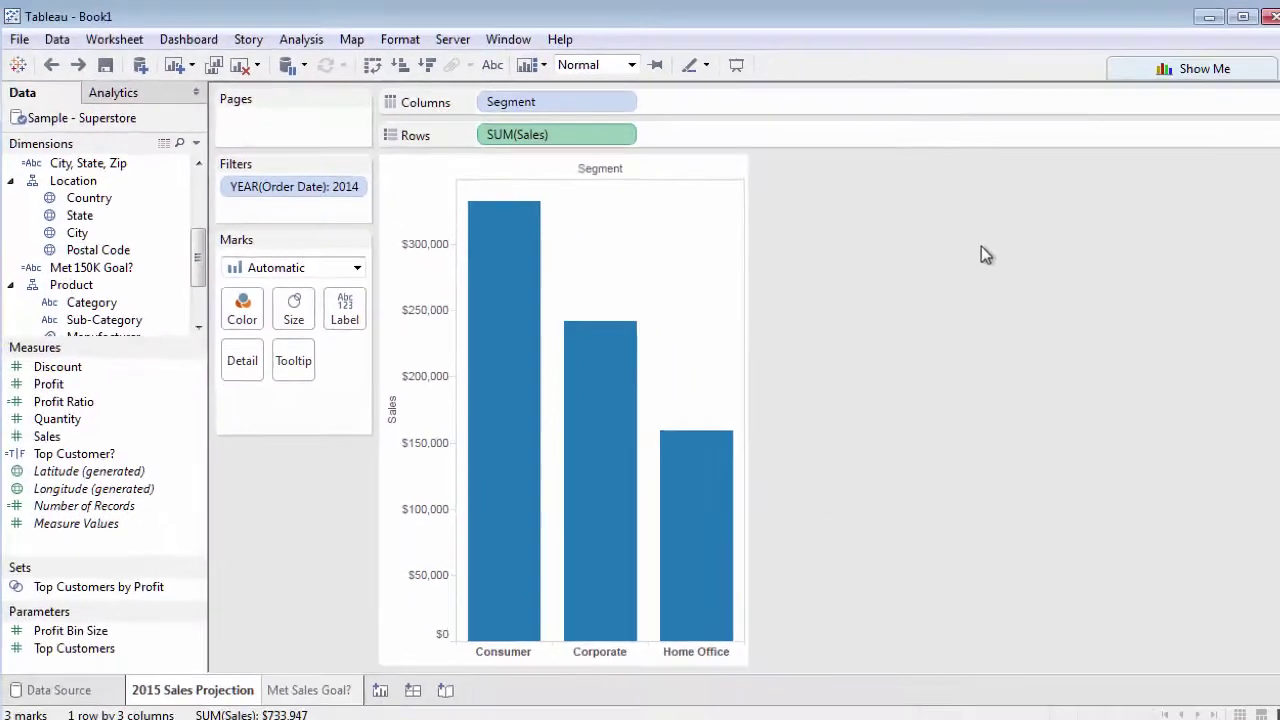
double_click(684, 134)
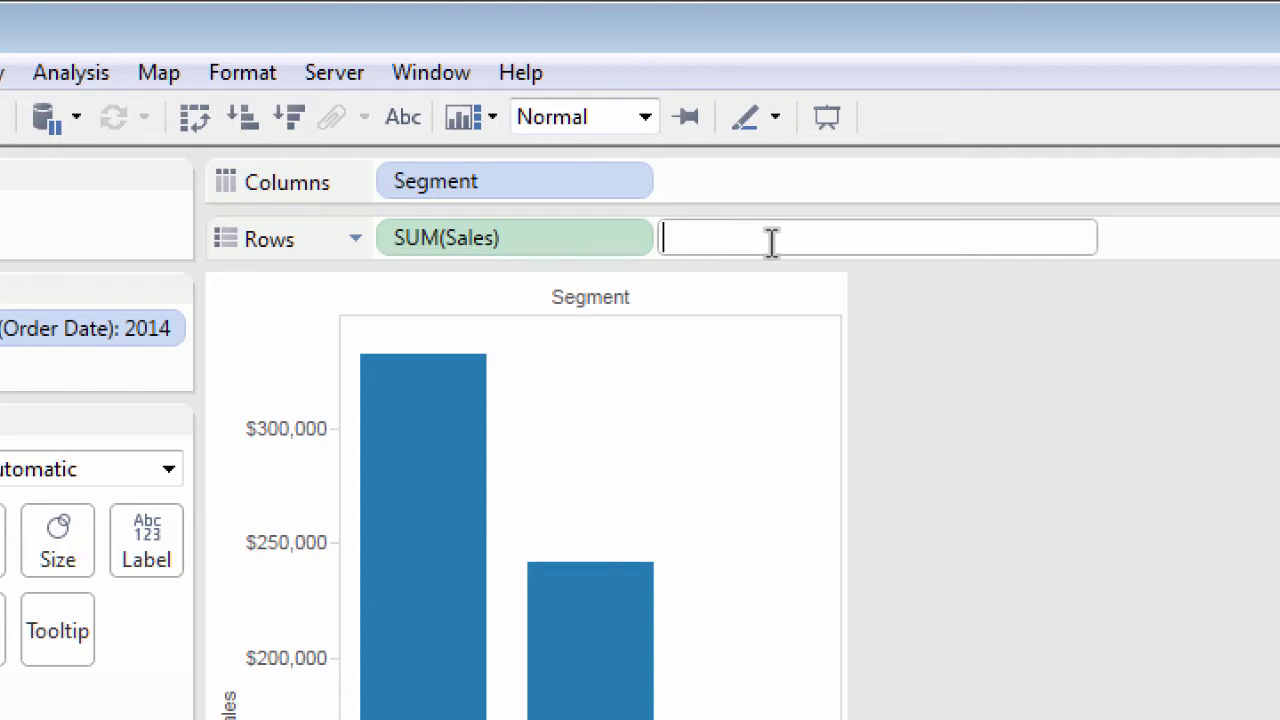
Step: Build the ad-hoc formula [Sales] * 1.15, correcting the mistyped x operator
type("Sales")
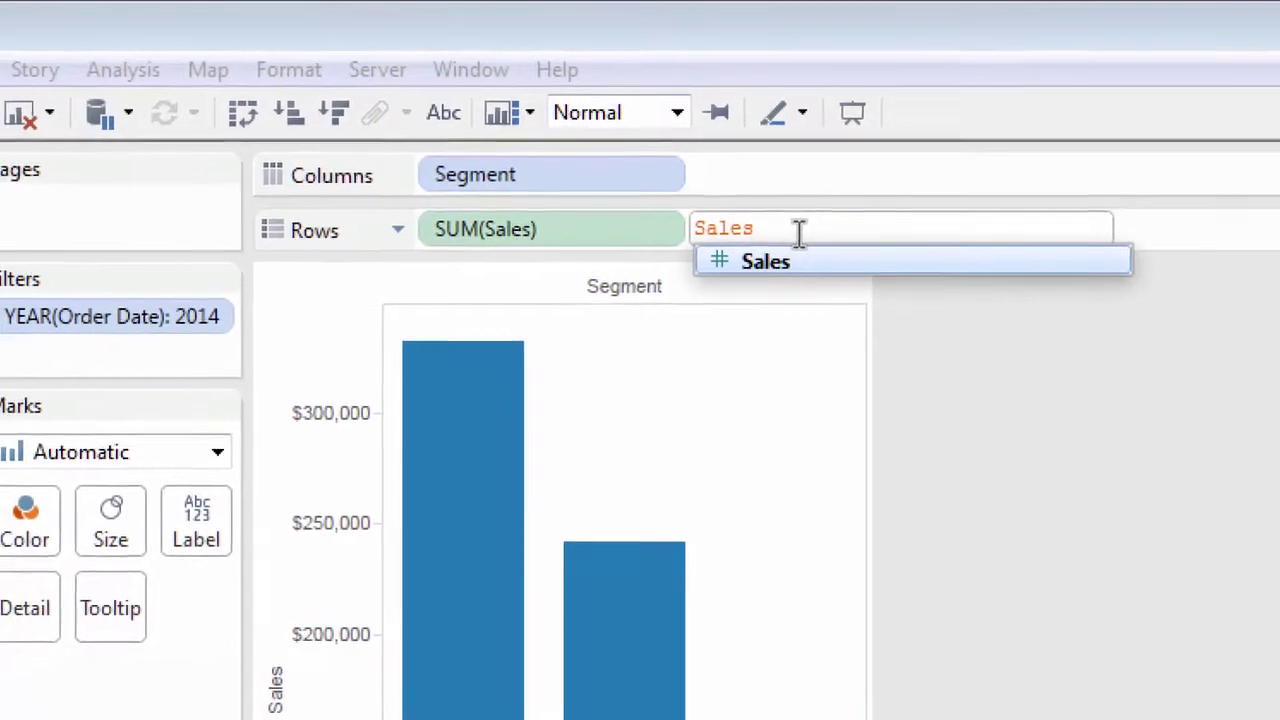
key("BackSpace")
key("BackSpace")
key("BackSpace")
key("BackSpace")
key("BackSpace")
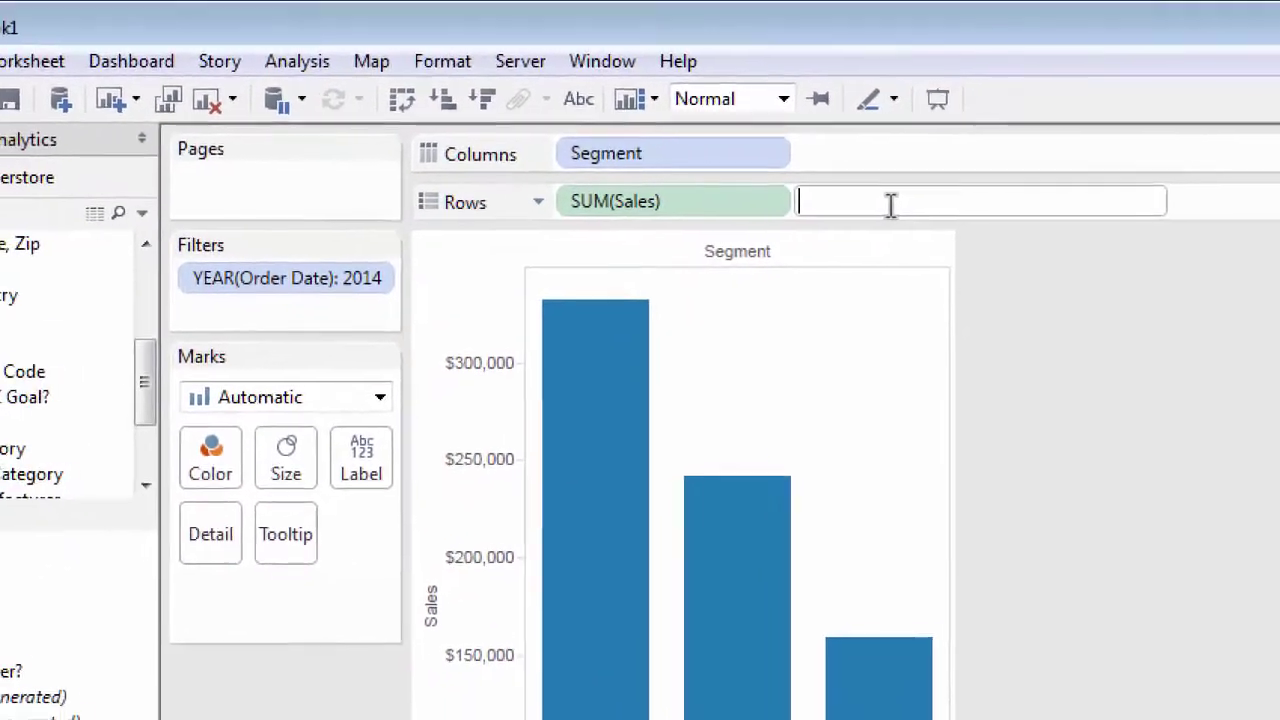
left_click_drag(4, 620, 957, 191)
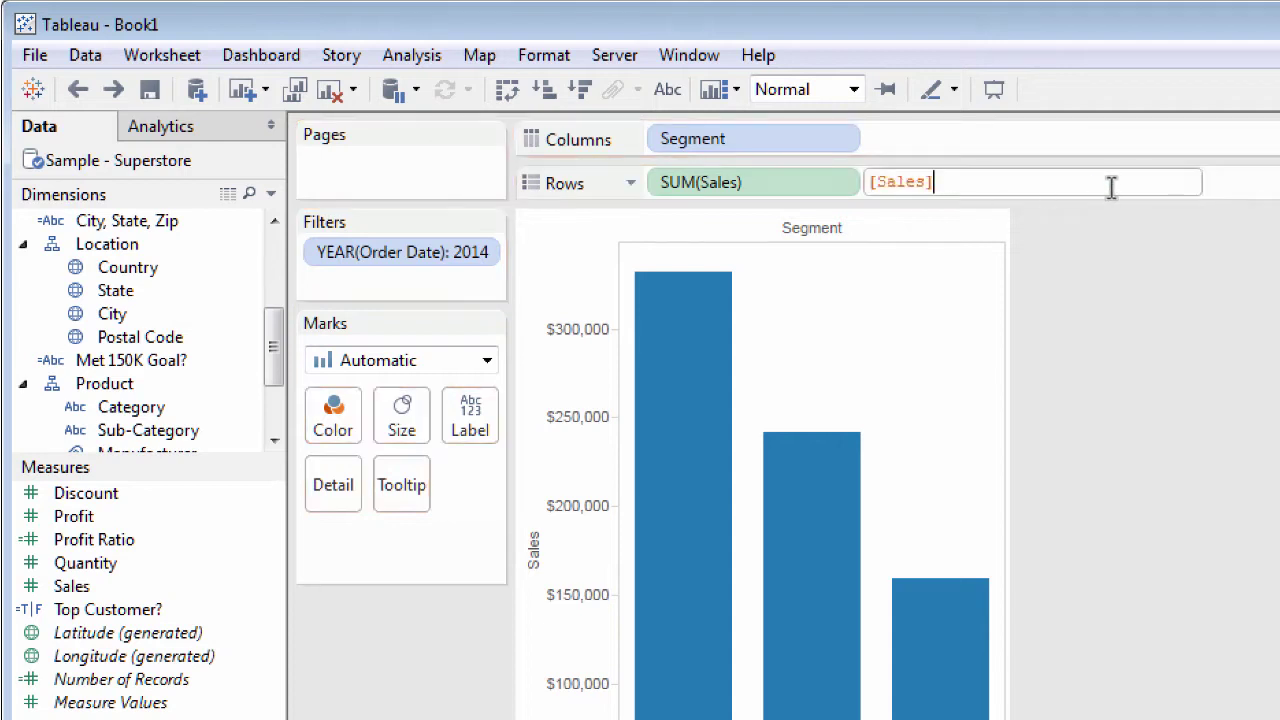
type("* 1.15")
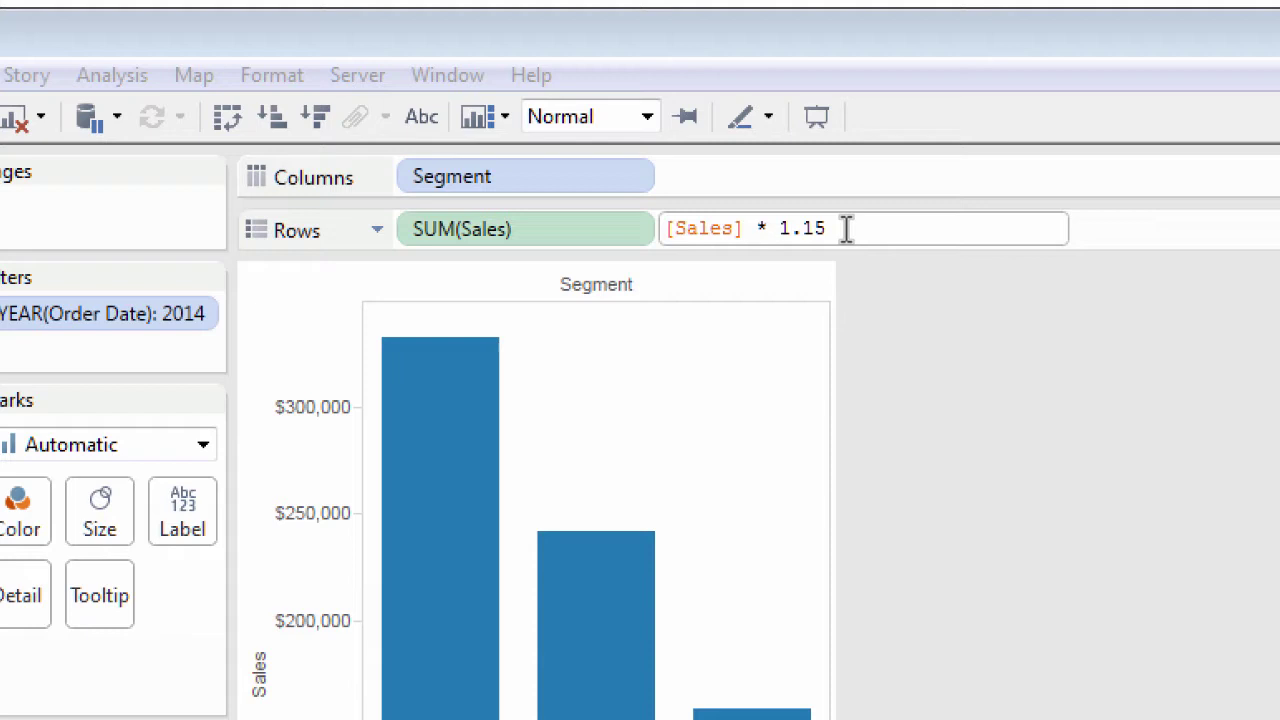
key("BackSpace")
key("BackSpace")
key("BackSpace")
key("BackSpace")
key("BackSpace")
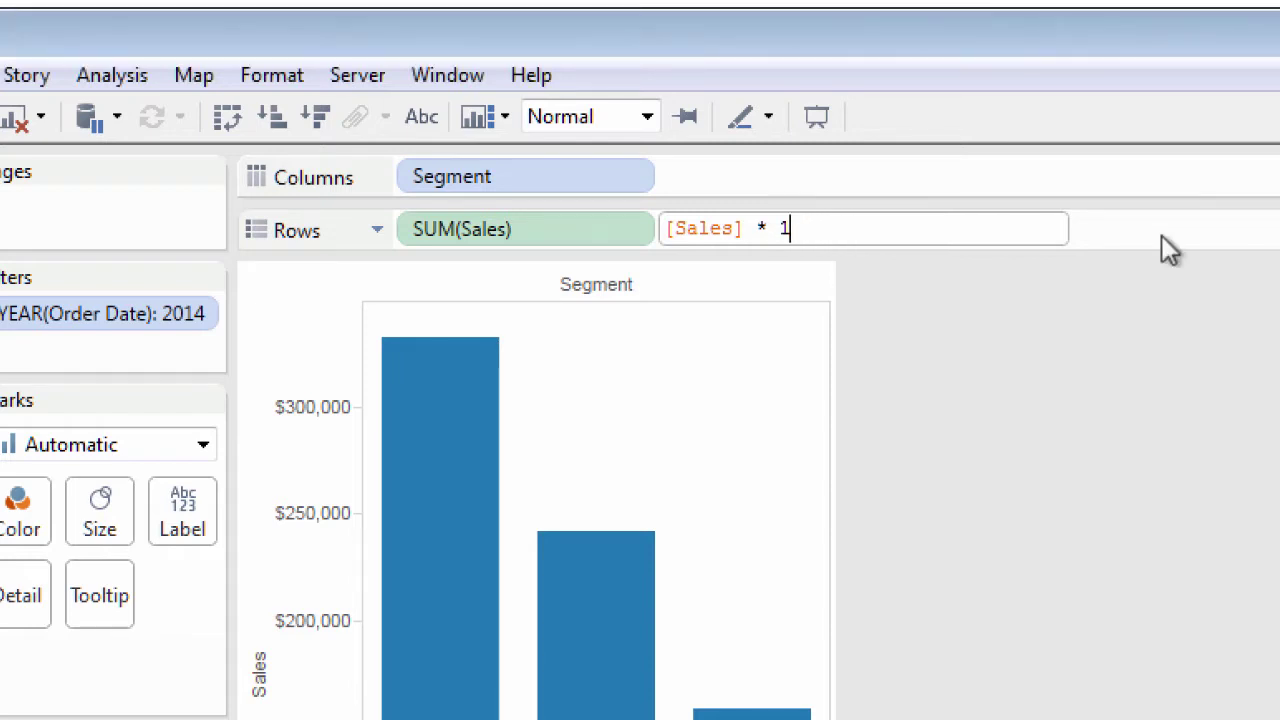
key("BackSpace")
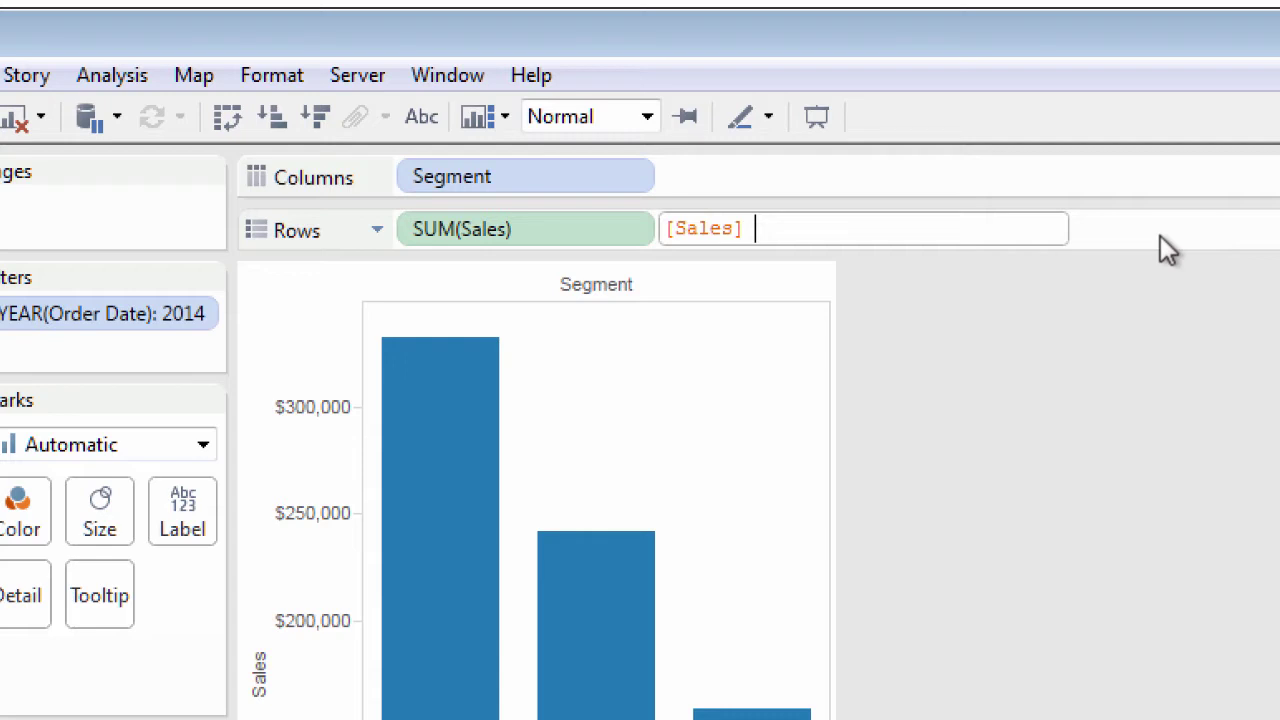
type("x 1")
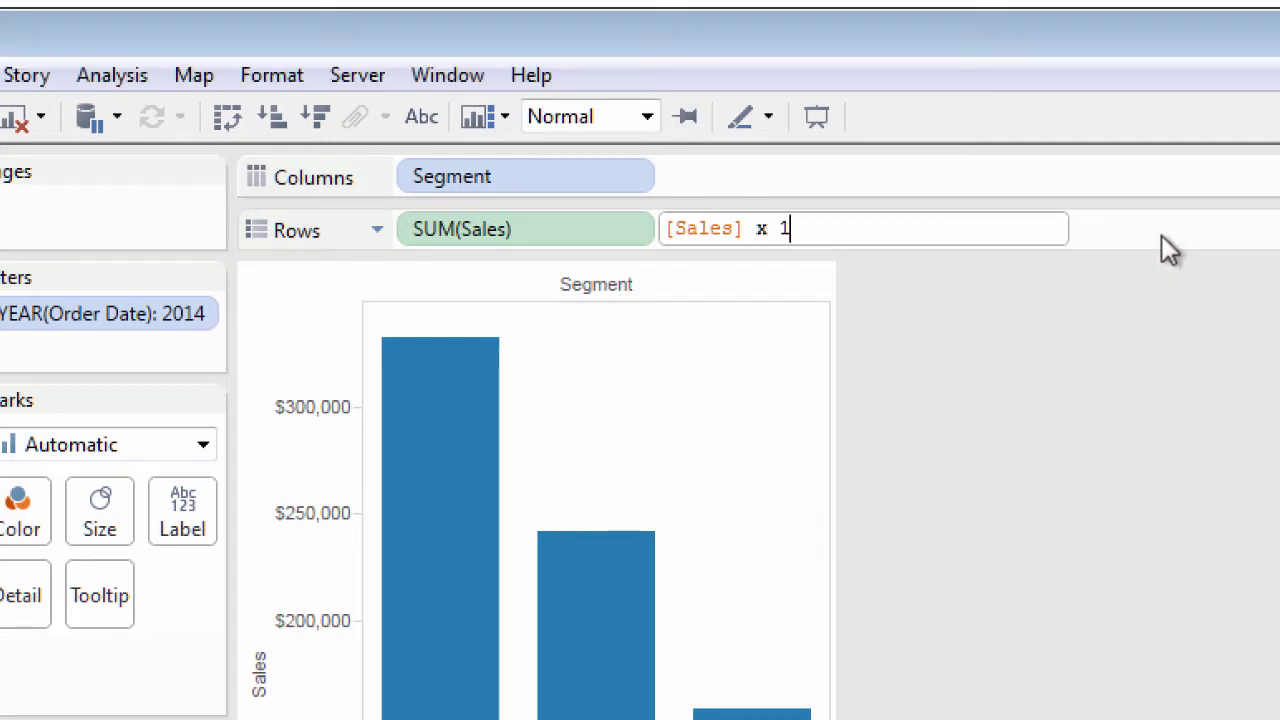
type(".15")
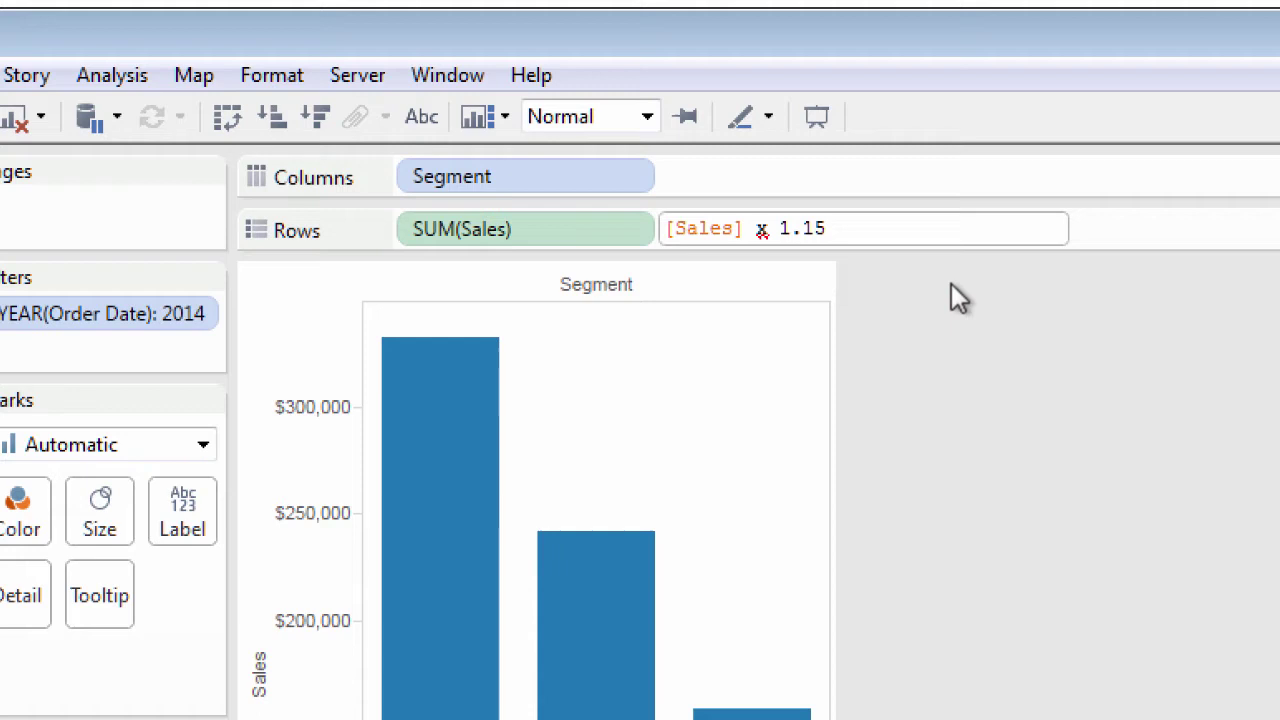
key("BackSpace")
type("*")
left_click(912, 230)
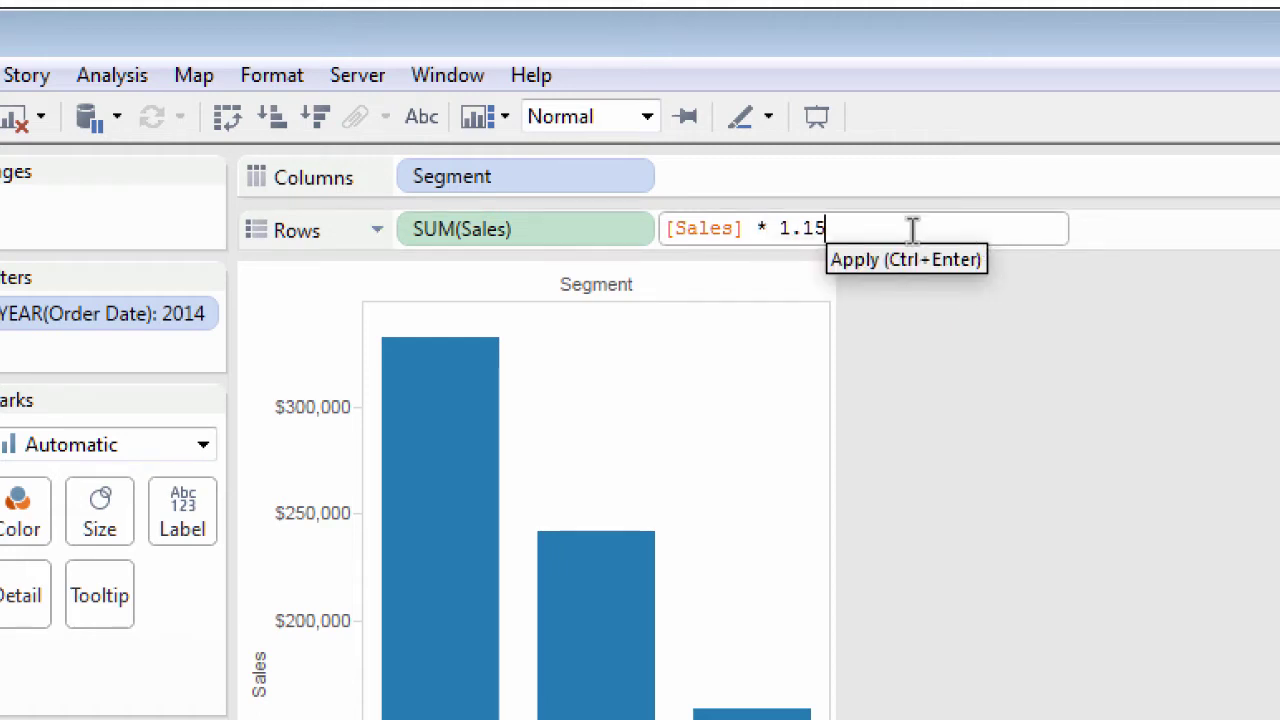
Step: Apply the [Sales] * 1.15 calculation and save it as a measure named Projected Sales
key("Return")
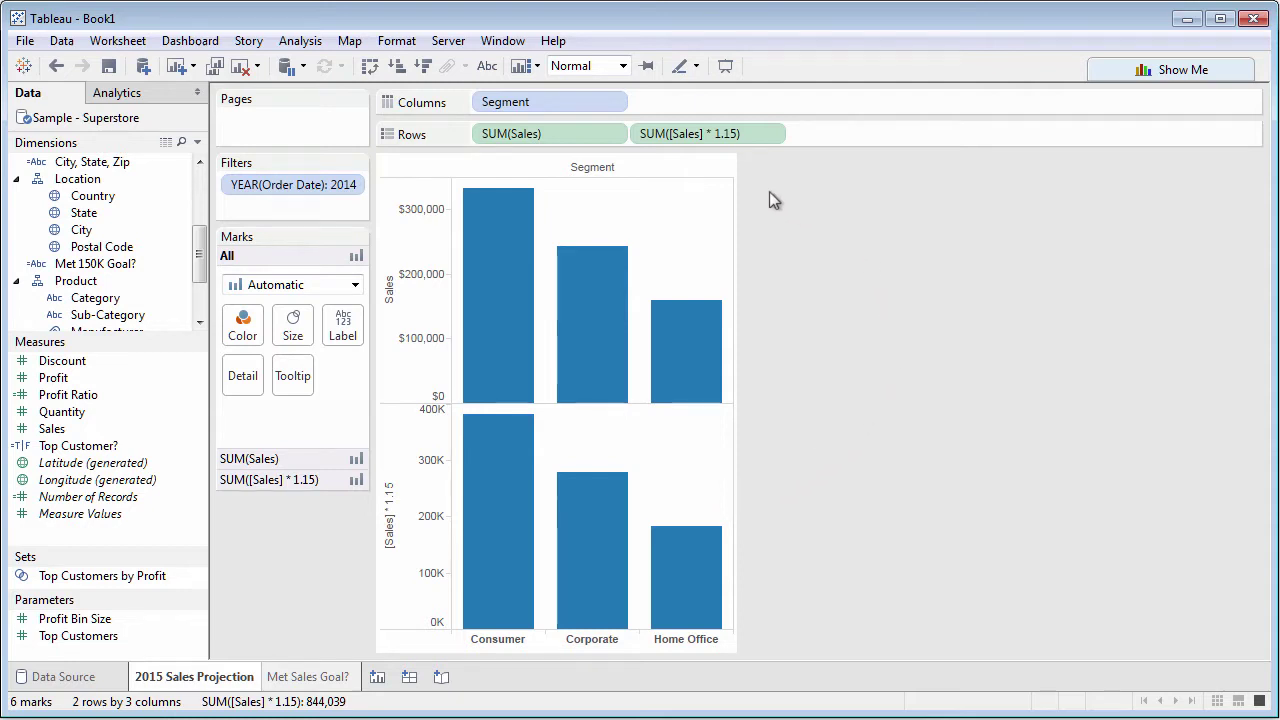
left_click(703, 136)
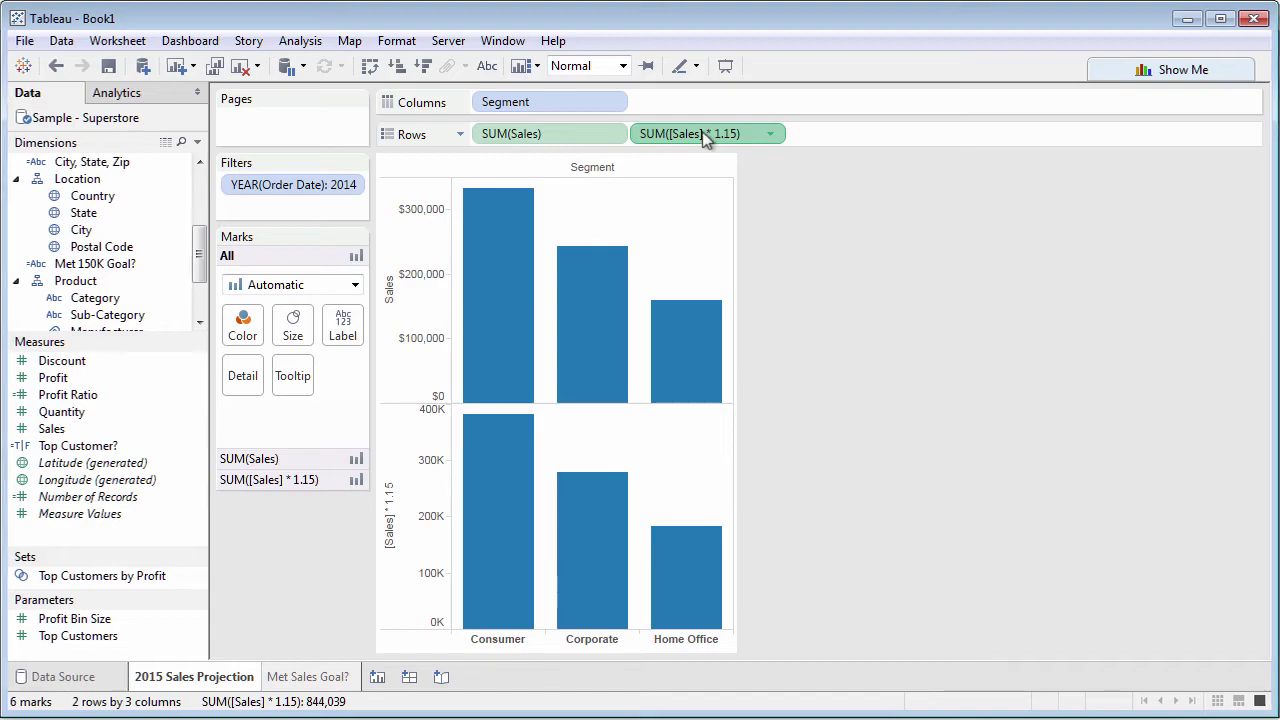
left_click_drag(703, 136, 182, 424)
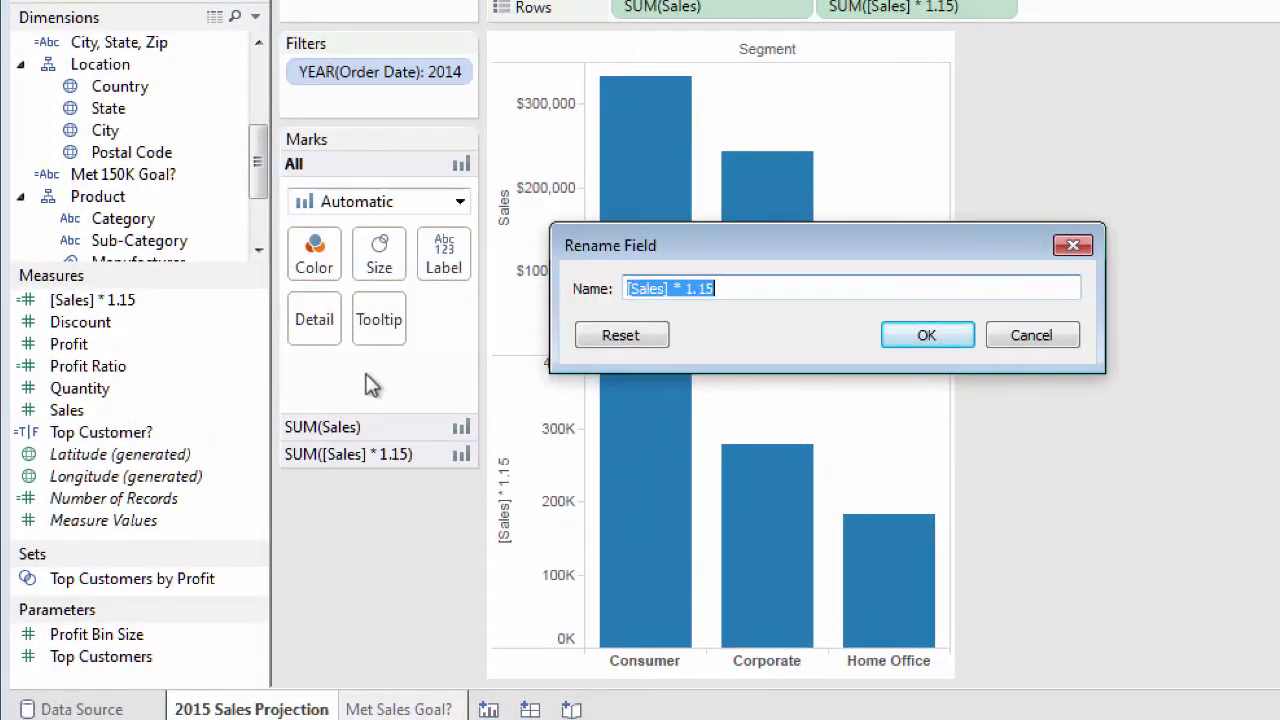
type("Projected")
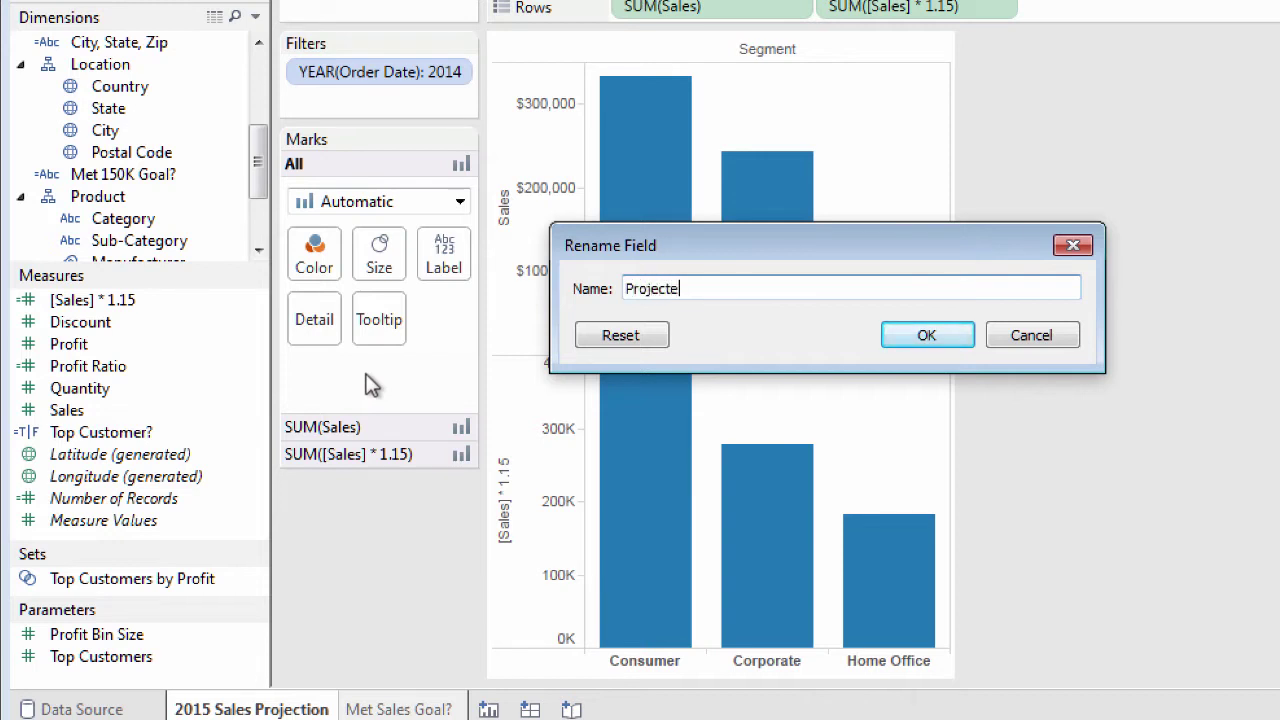
type(" Sales")
left_click(966, 338)
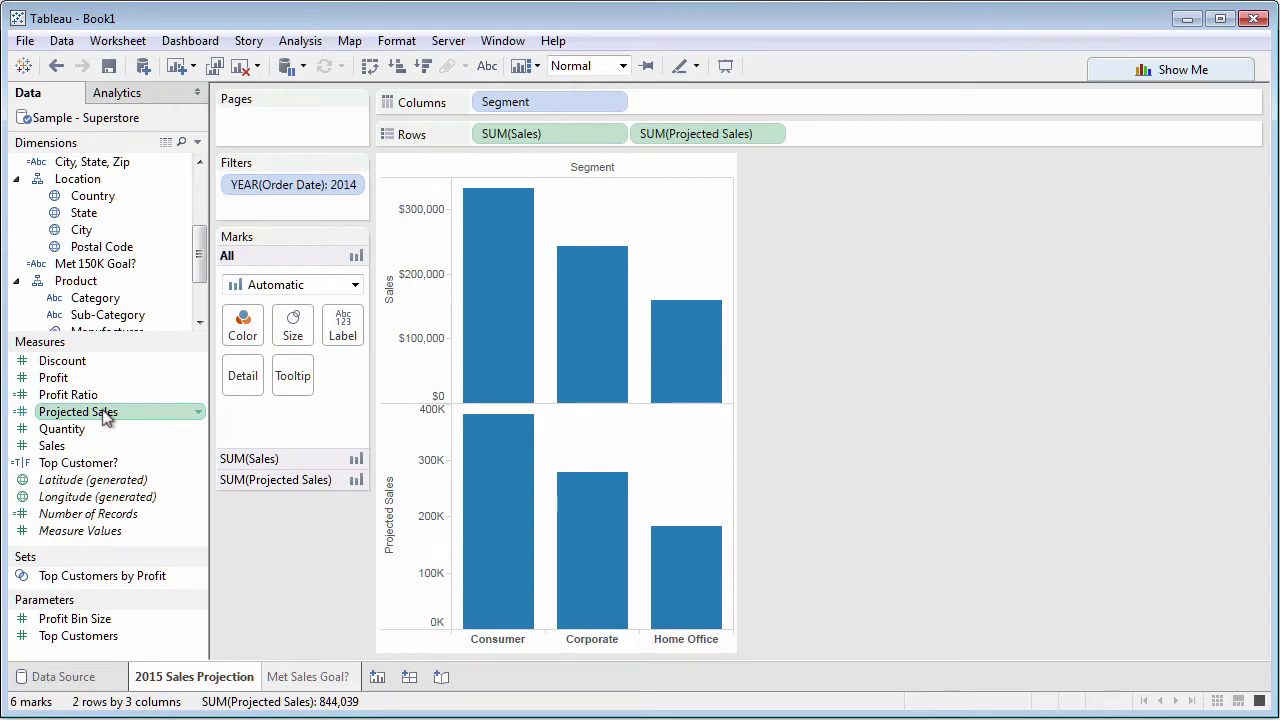
Step: Start a calculated field from the Sales measure, then close the Calculation1 editor unsaved
left_click(105, 414)
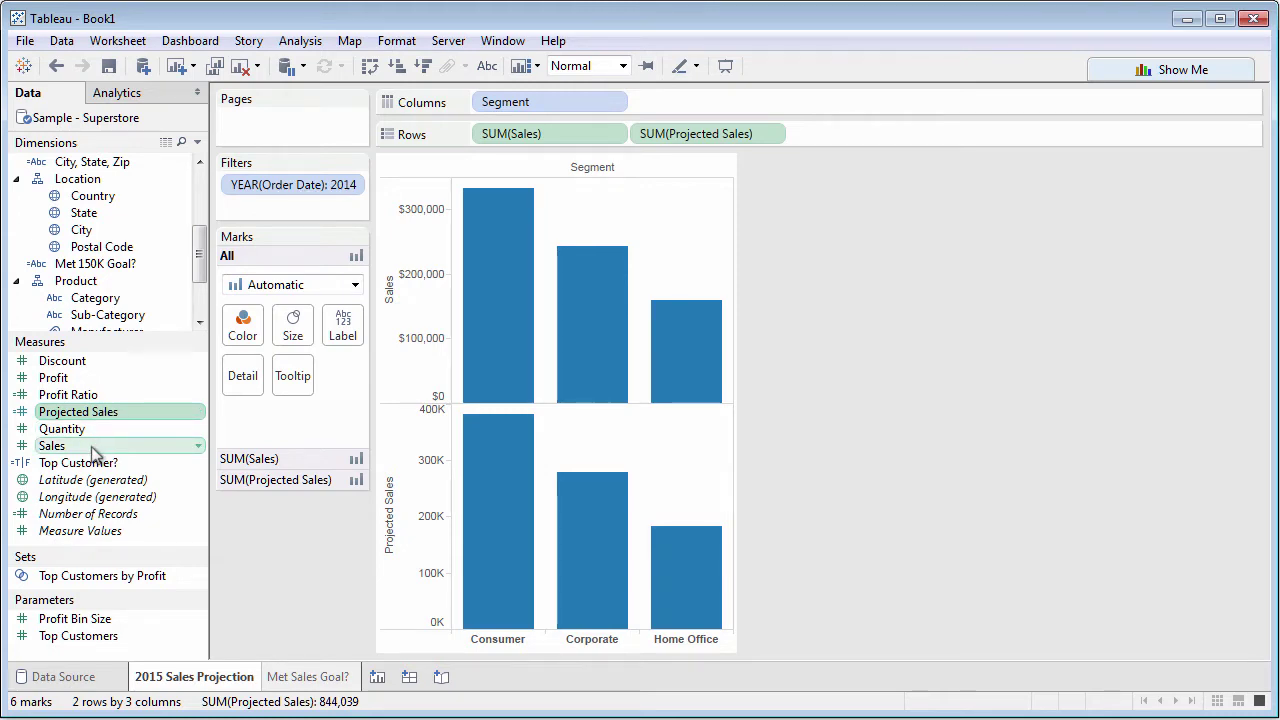
right_click(95, 450)
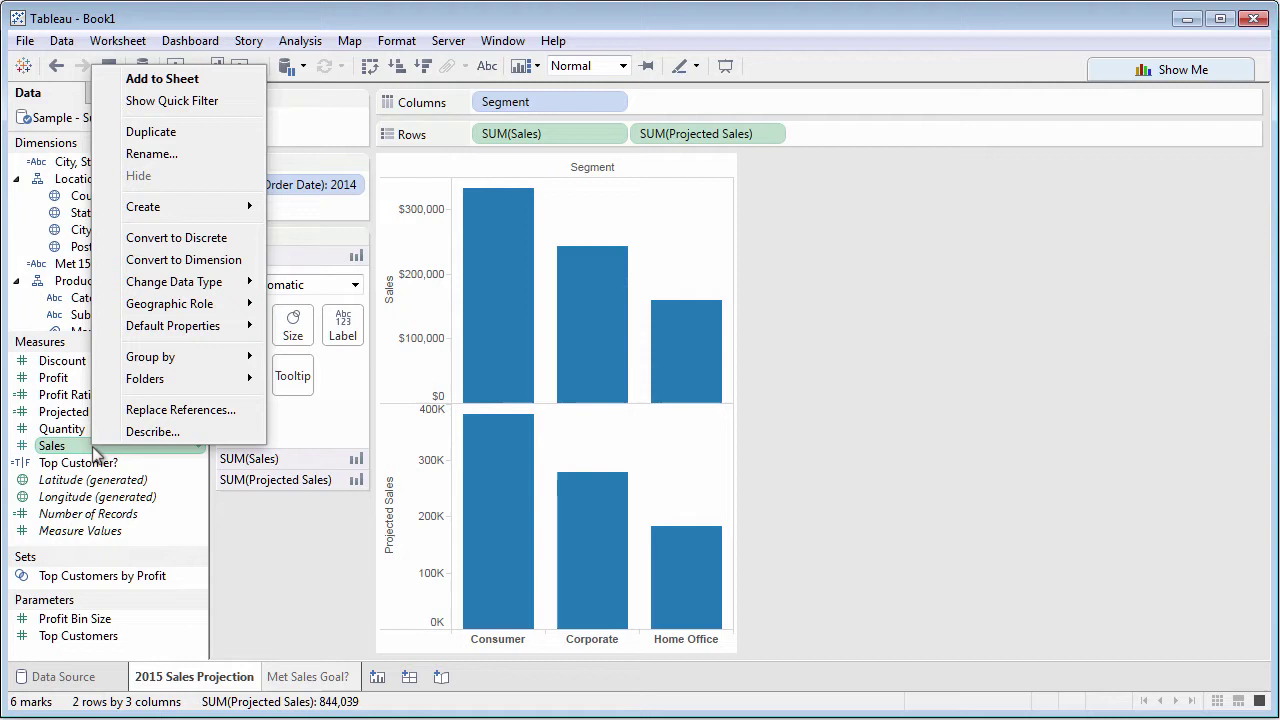
mouse_move(185, 213)
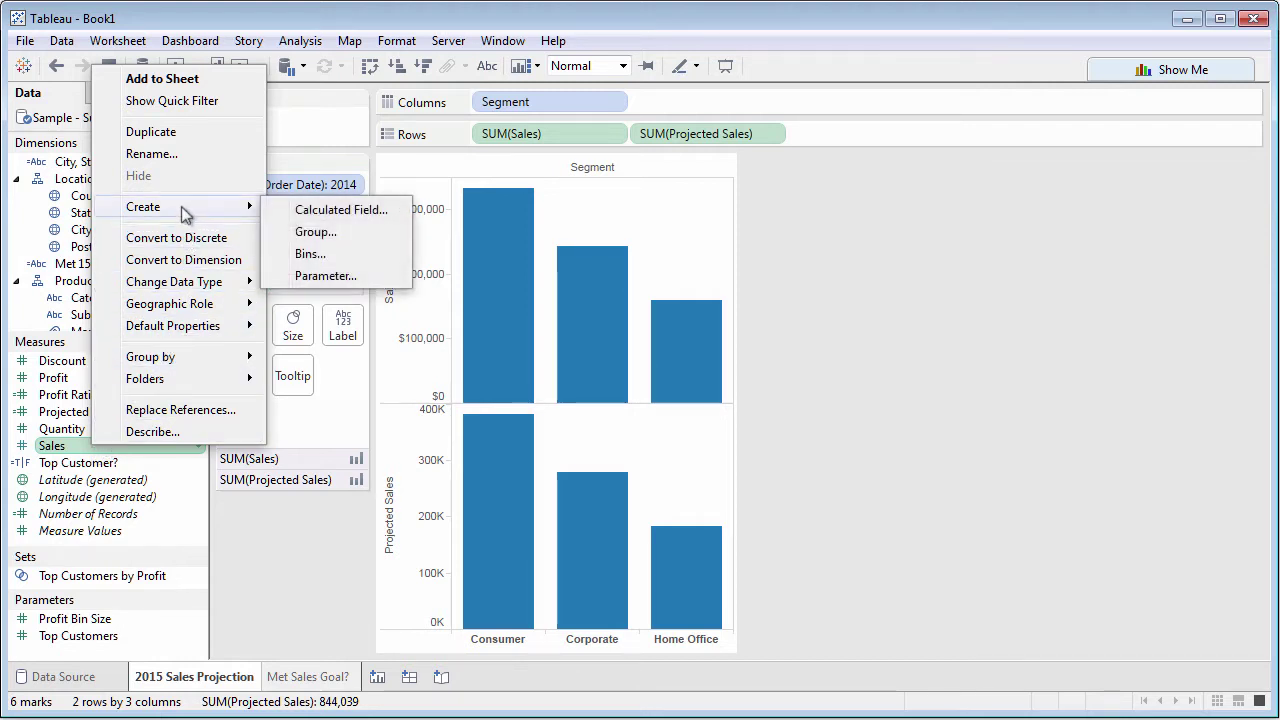
left_click(308, 212)
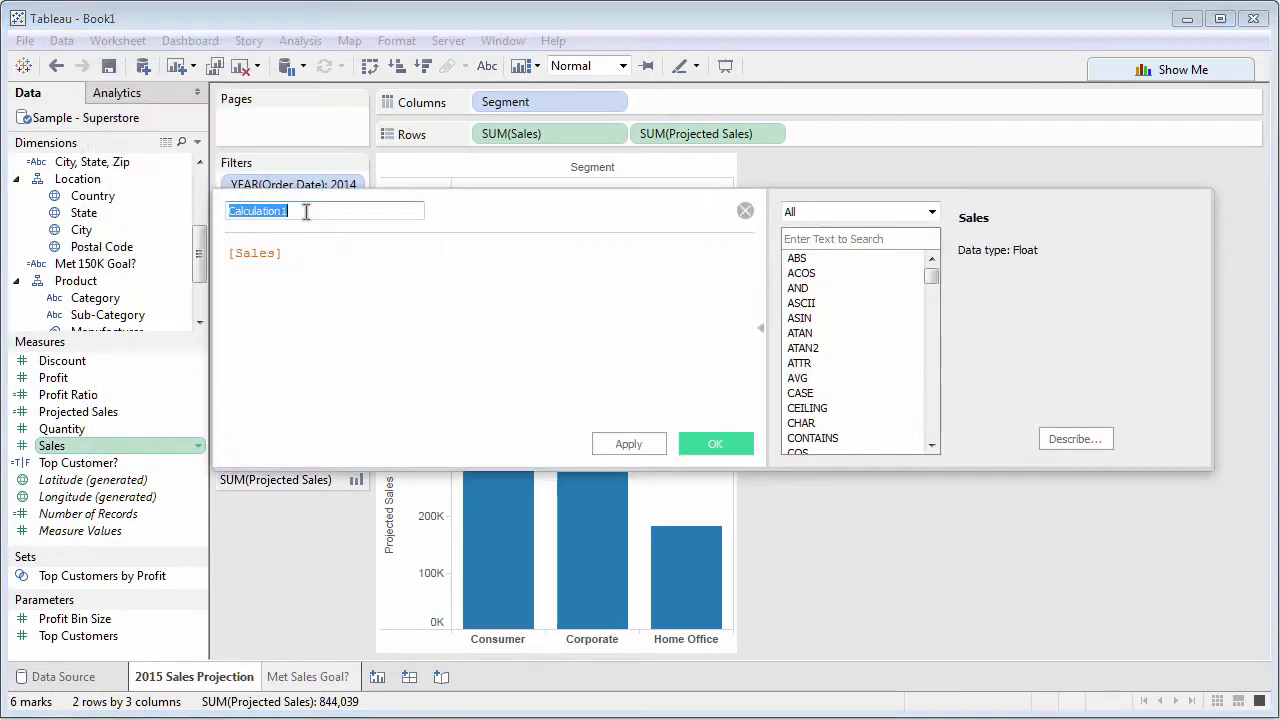
left_click_drag(306, 250, 213, 253)
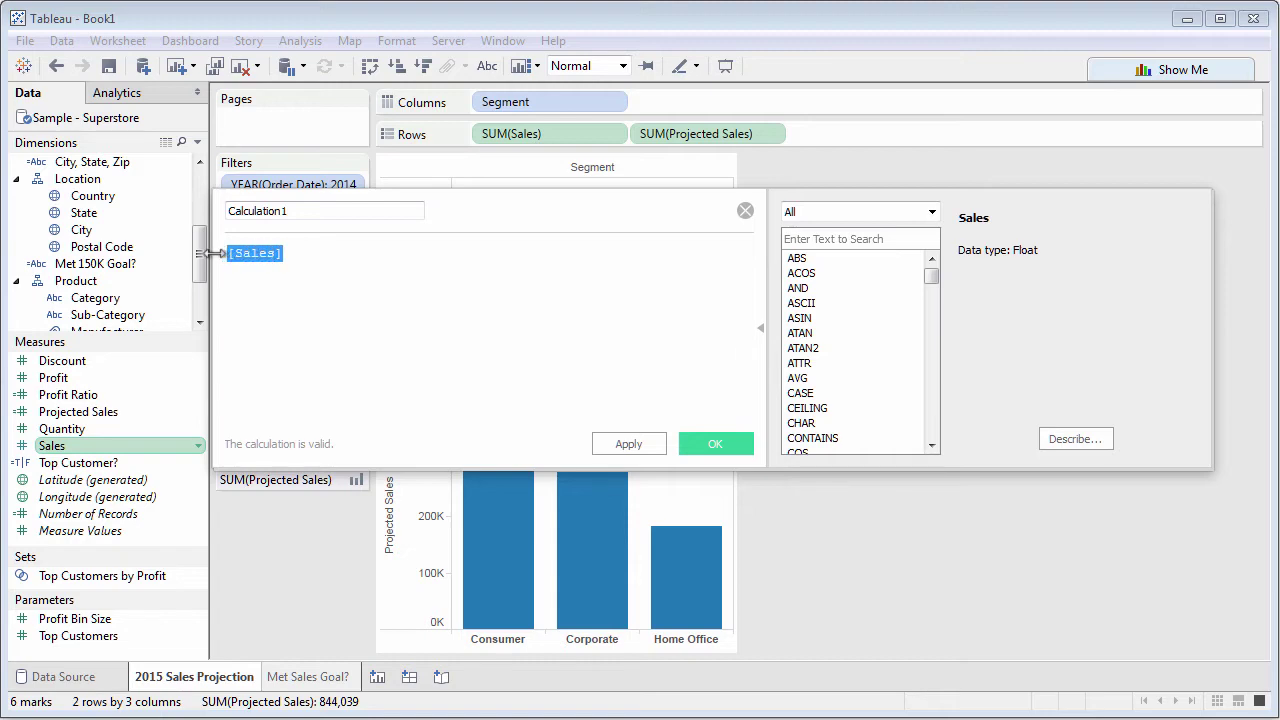
left_click(745, 211)
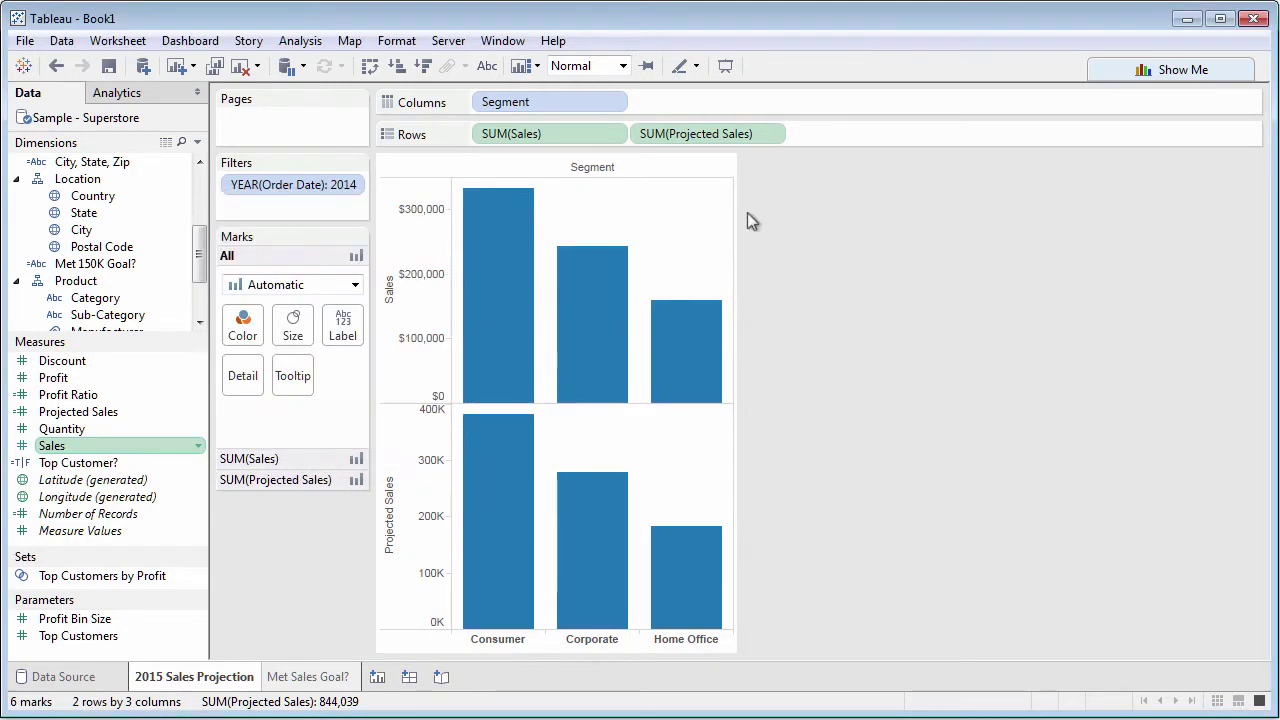
Step: Create a new calculated field named Projected 2015 Sales
right_click(145, 538)
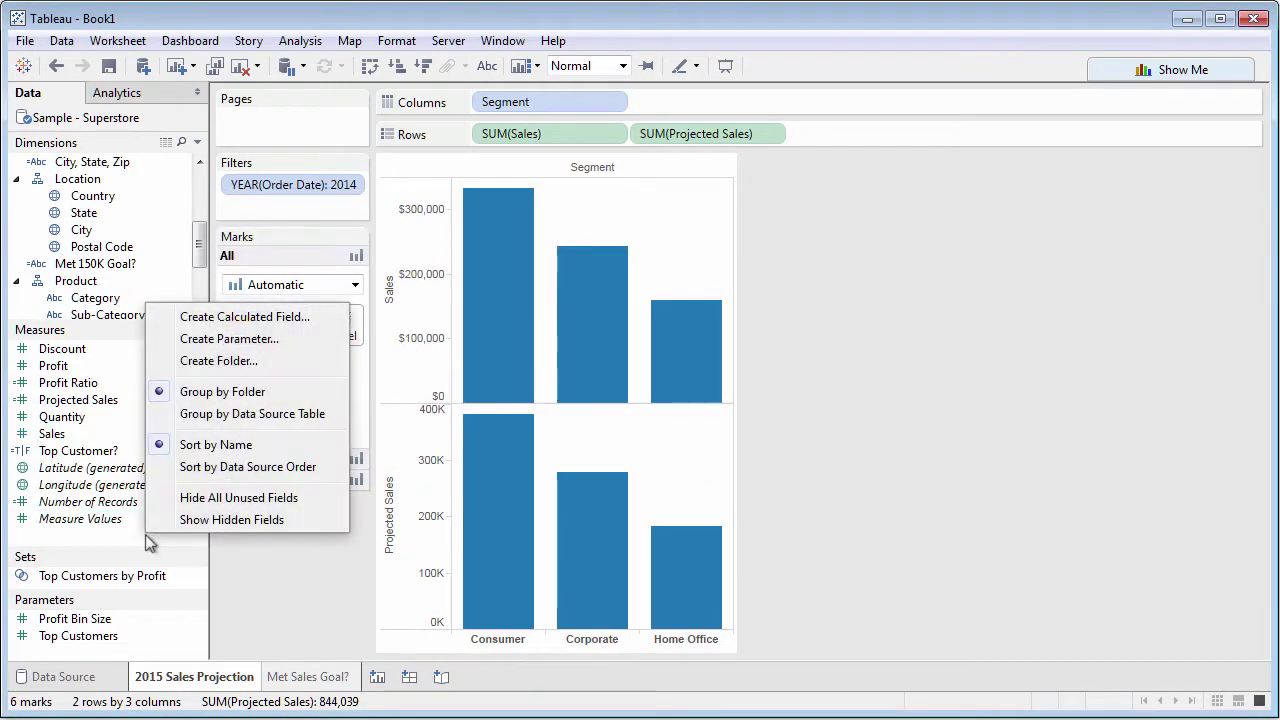
left_click(229, 317)
type("Project")
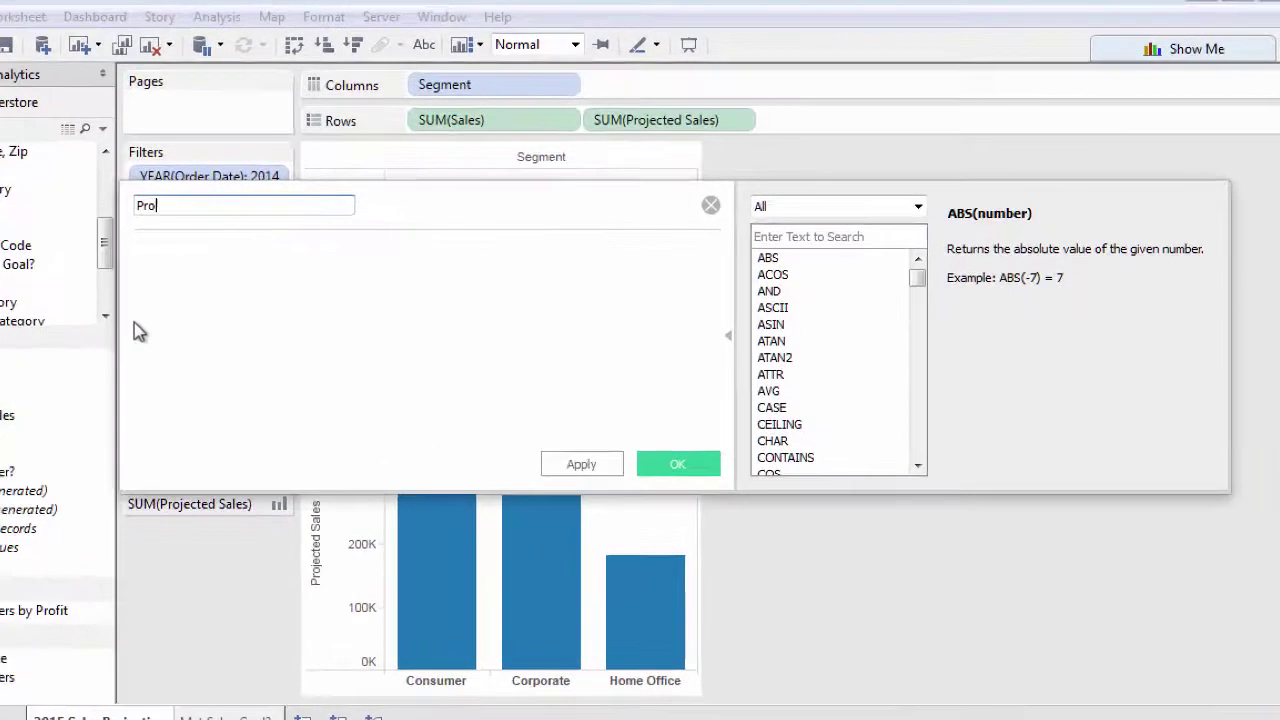
type("ed 2015 ")
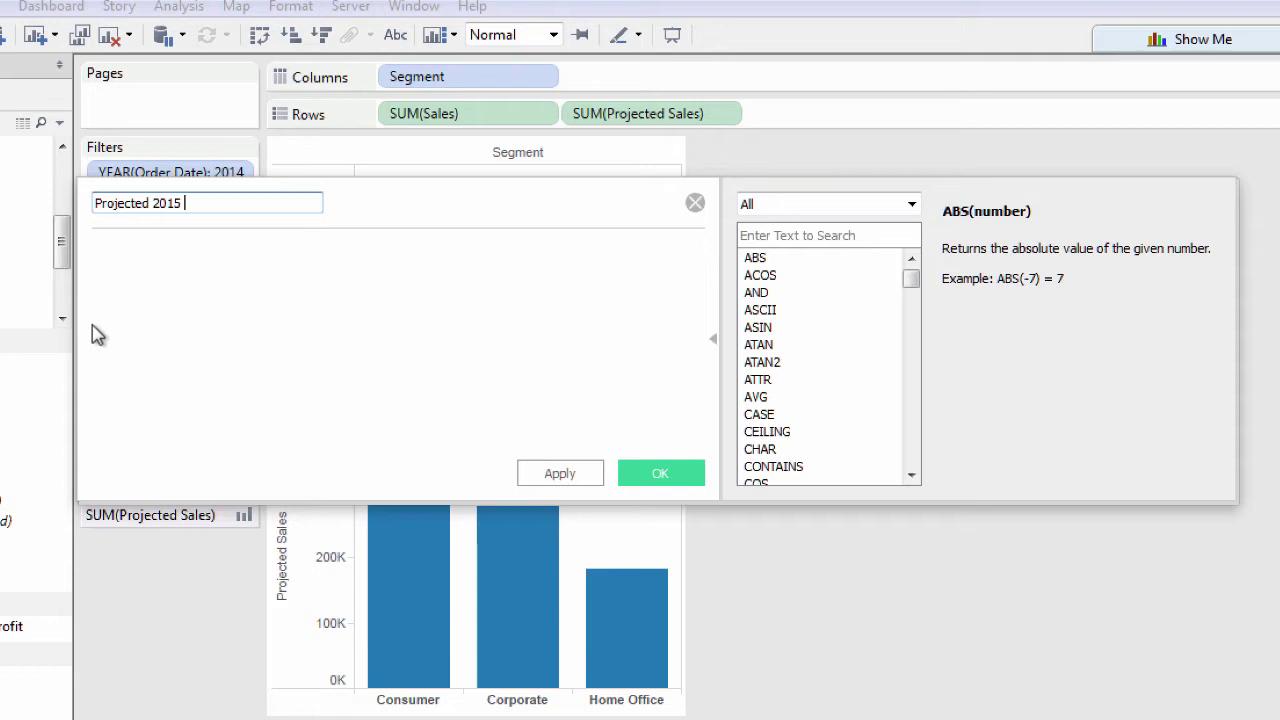
type("Sales")
left_click(714, 345)
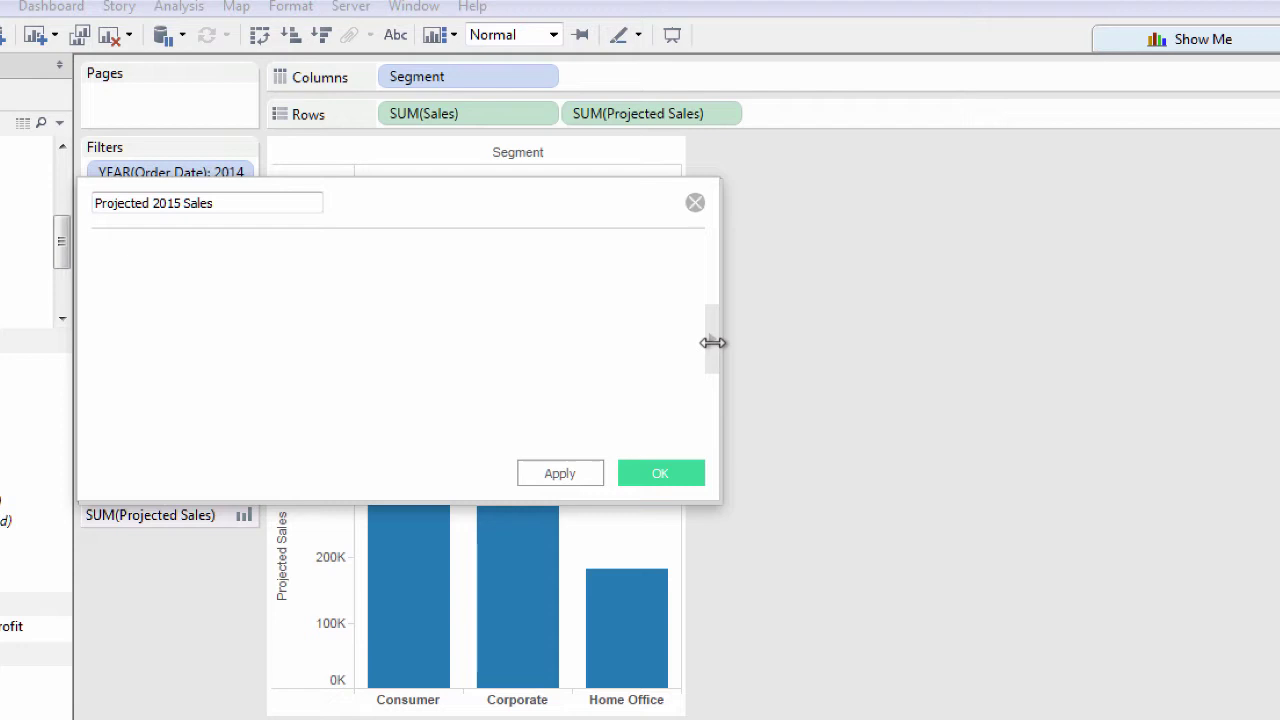
left_click(713, 343)
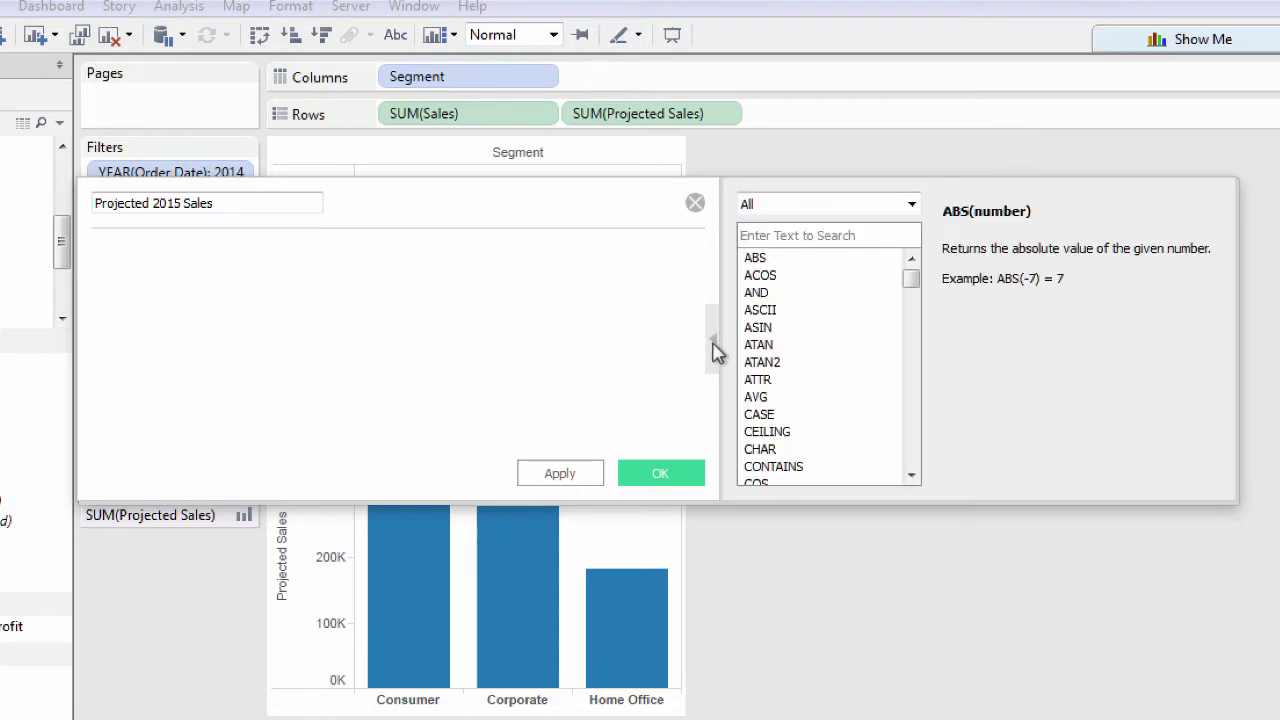
Step: Try draft formulas with Sales and an ATTR(City) example, then clear them
left_click(304, 268)
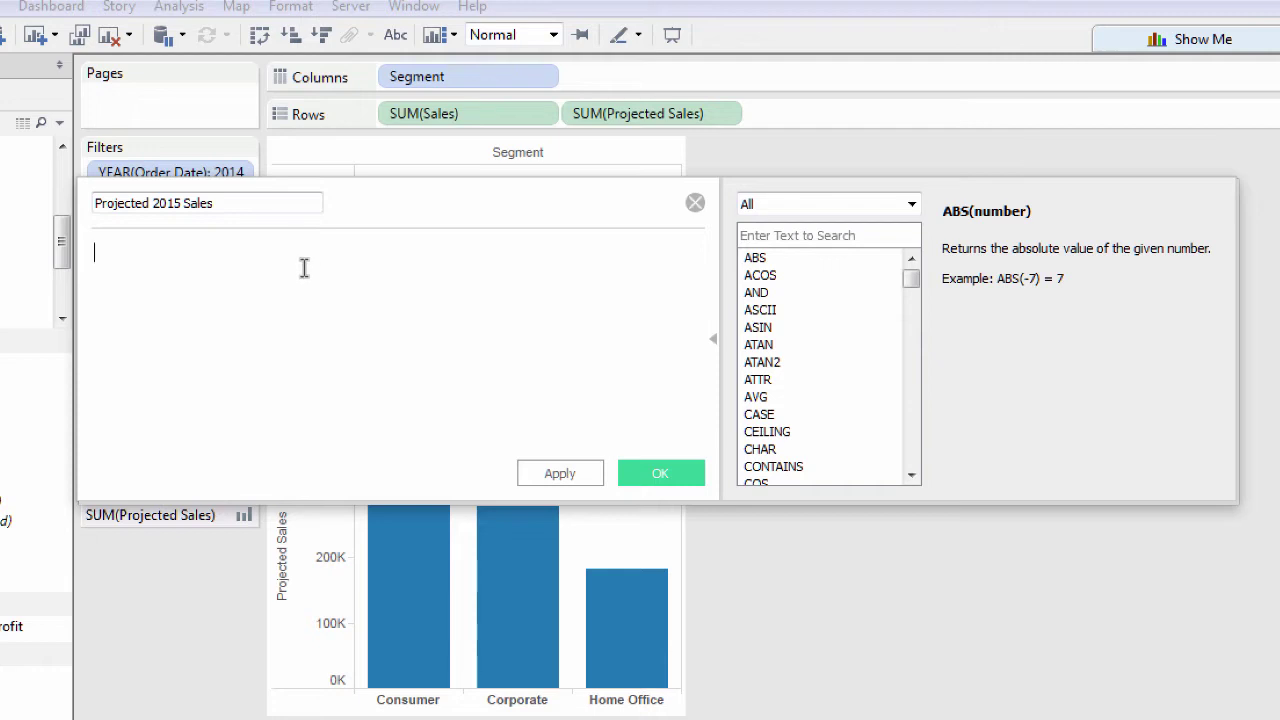
type("Sal")
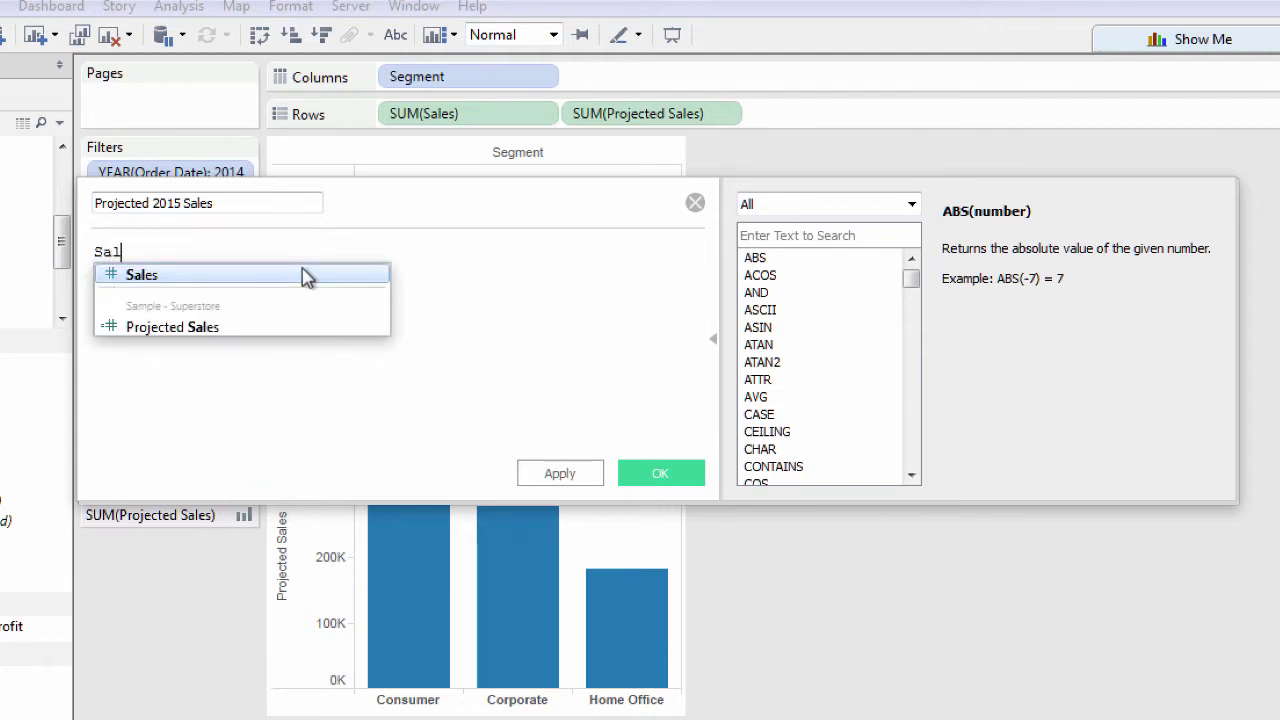
left_click(306, 275)
type("* ")
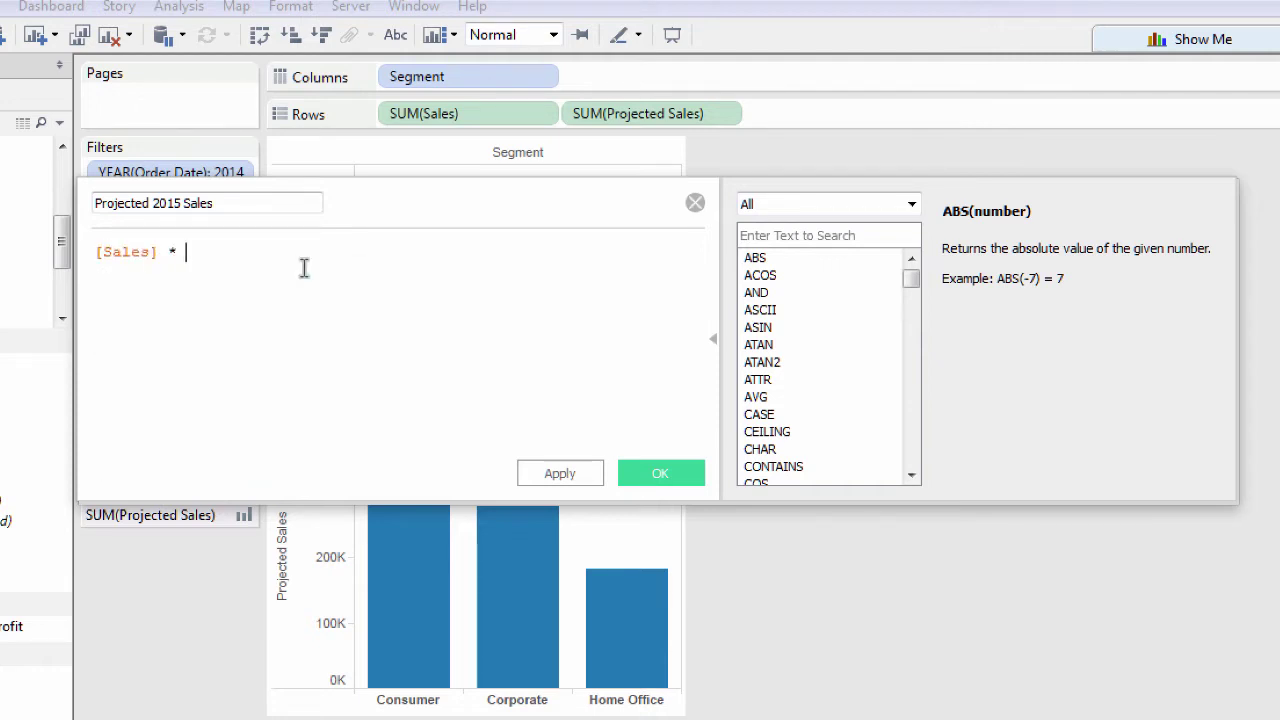
type("Ex")
key("BackSpace")
key("BackSpace")
key("BackSpace")
key("BackSpace")
key("BackSpace")
key("BackSpace")
key("BackSpace")
key("BackSpace")
key("BackSpace")
key("BackSpace")
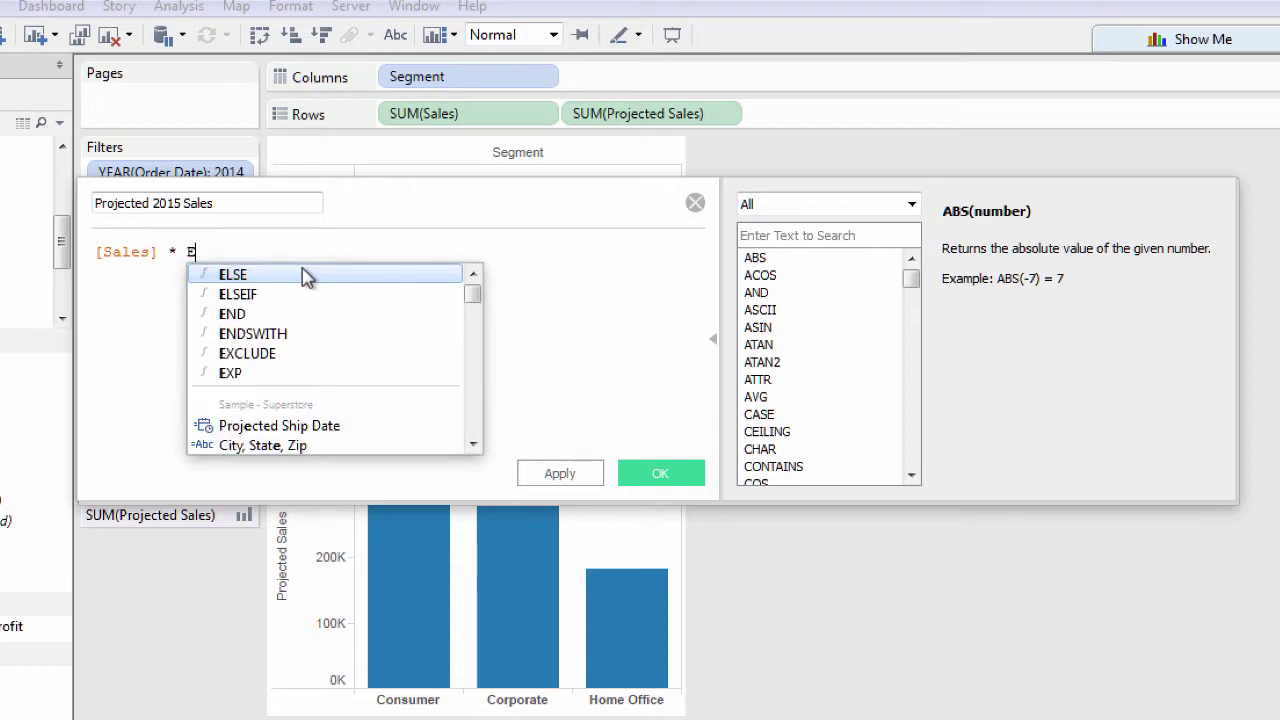
key("BackSpace")
key("BackSpace")
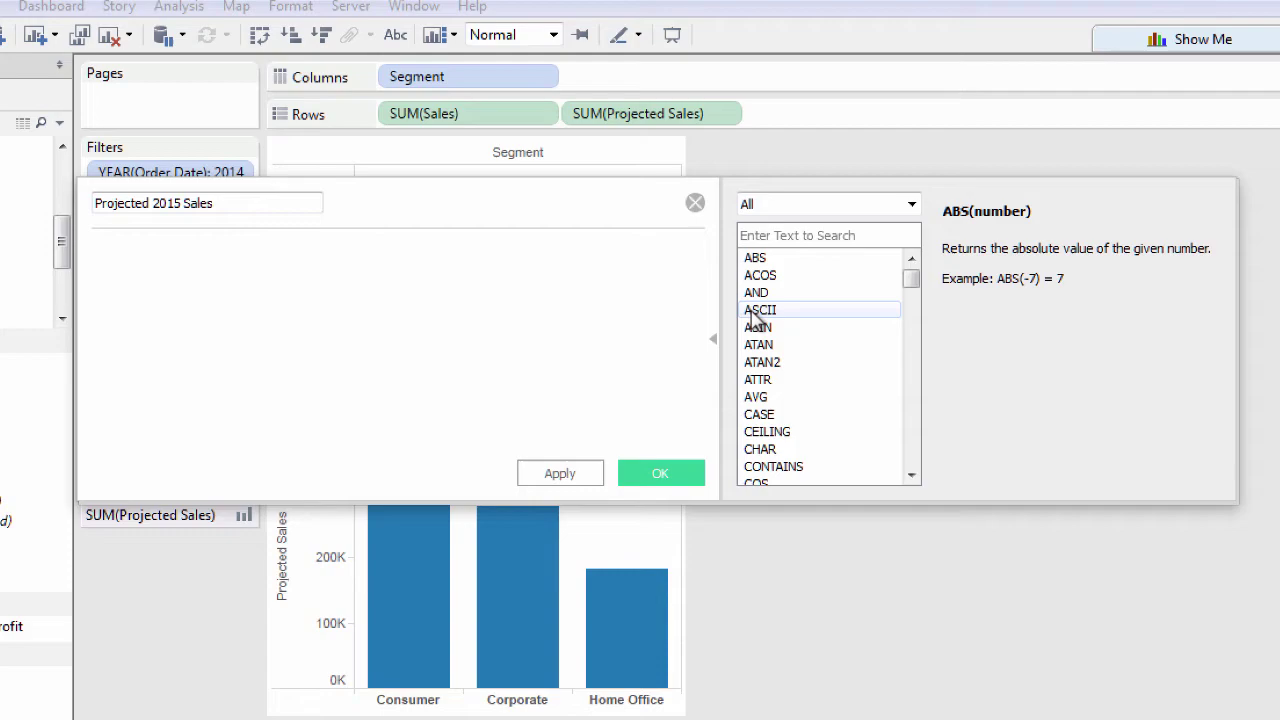
double_click(762, 375)
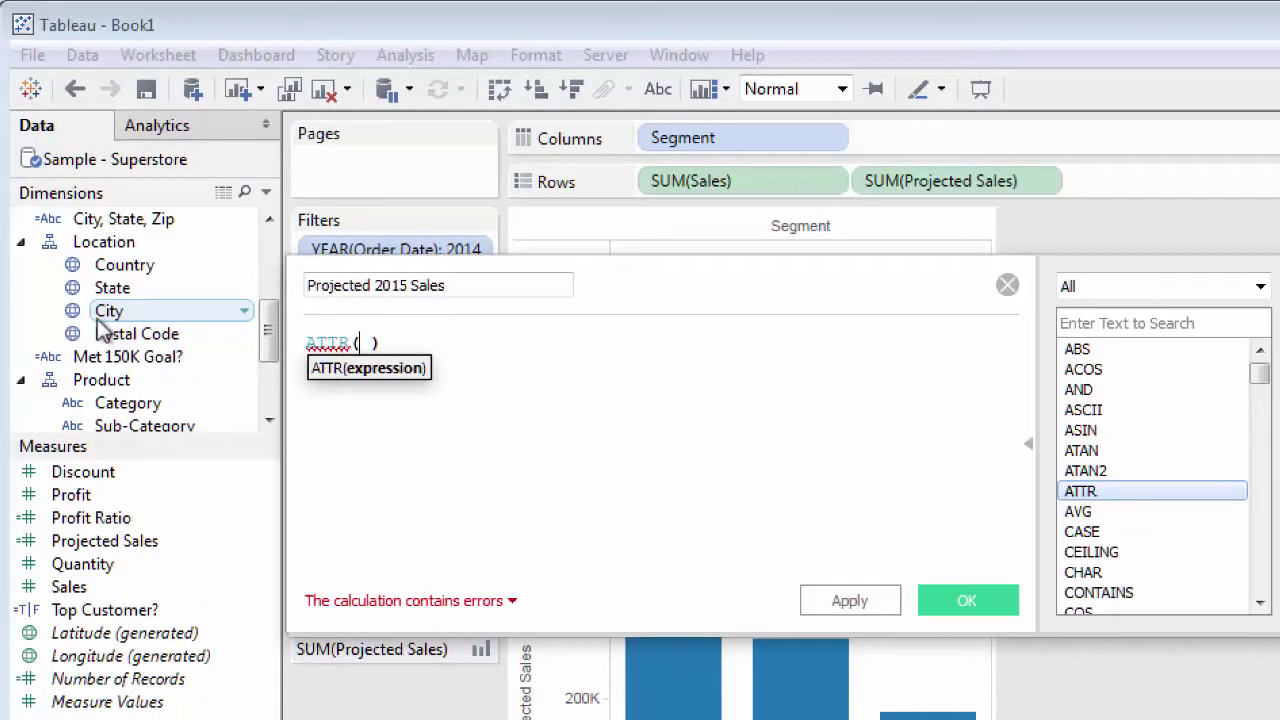
left_click_drag(0, 240, 46, 255)
left_click_drag(210, 330, 360, 360)
left_click_drag(480, 346, 390, 343)
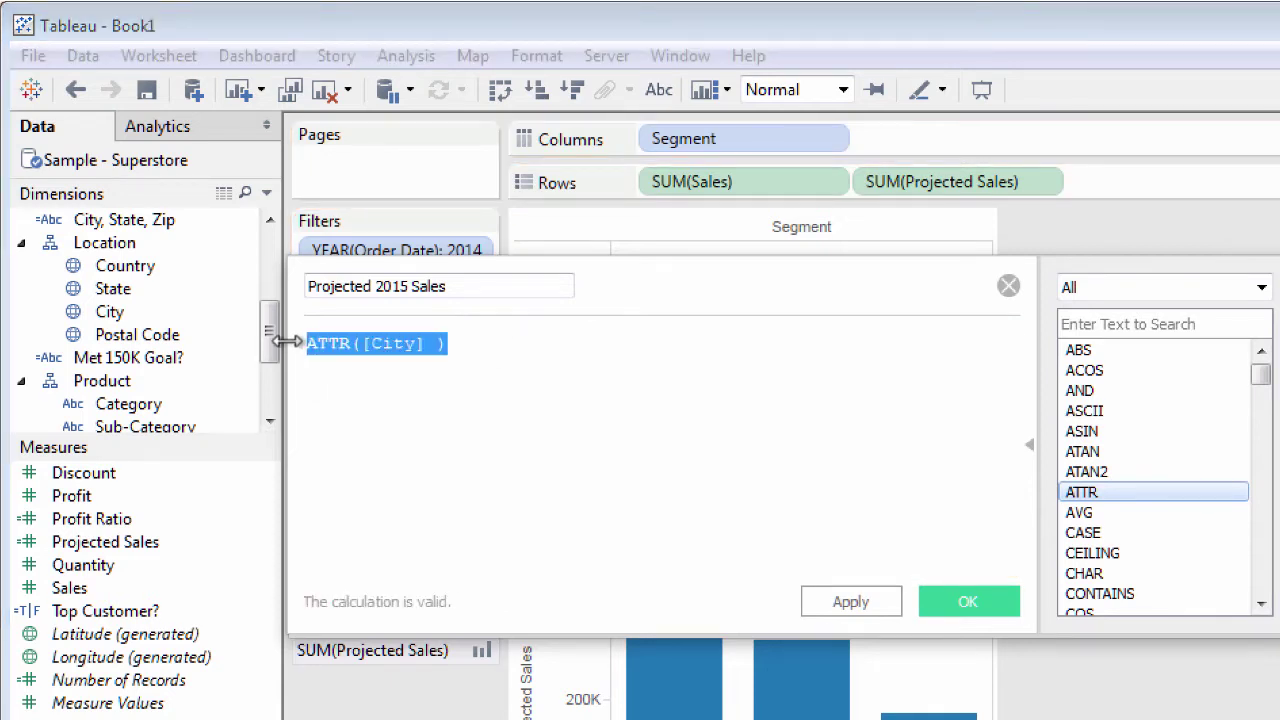
key("BackSpace")
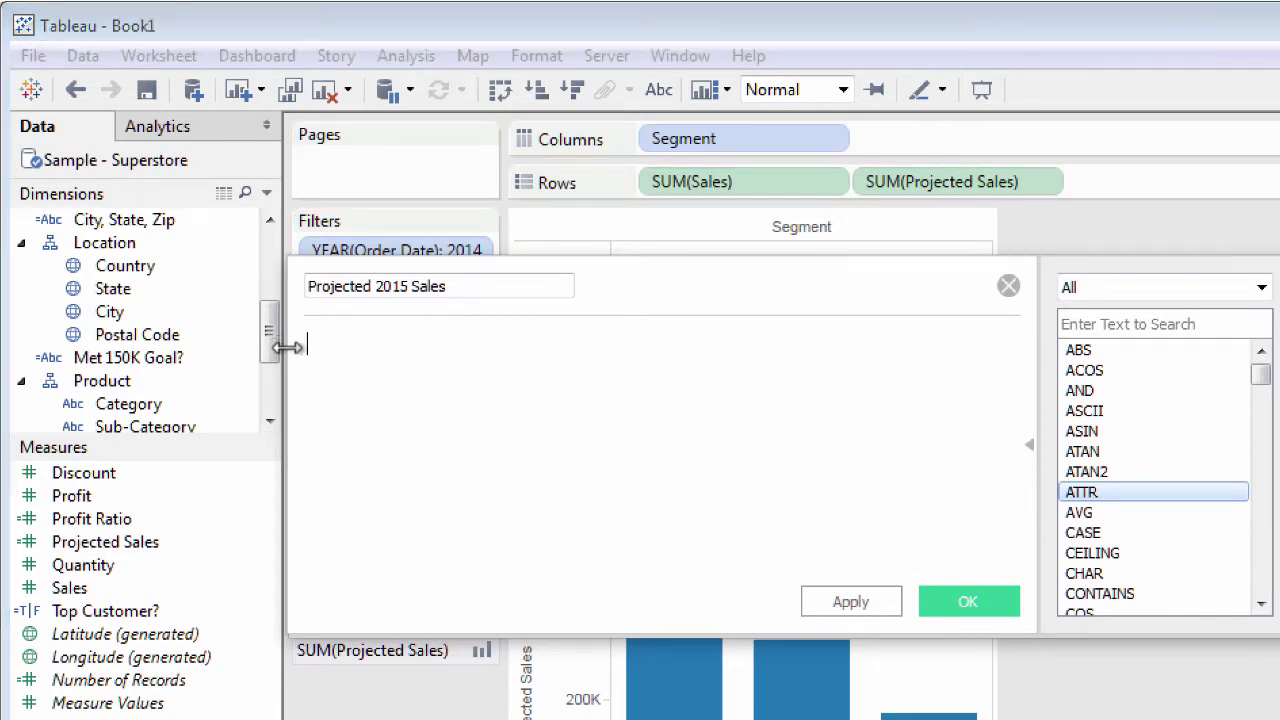
Step: Enter the formula Sales * Profit, fixing the invalid x operator, and save the field
type("Sales")
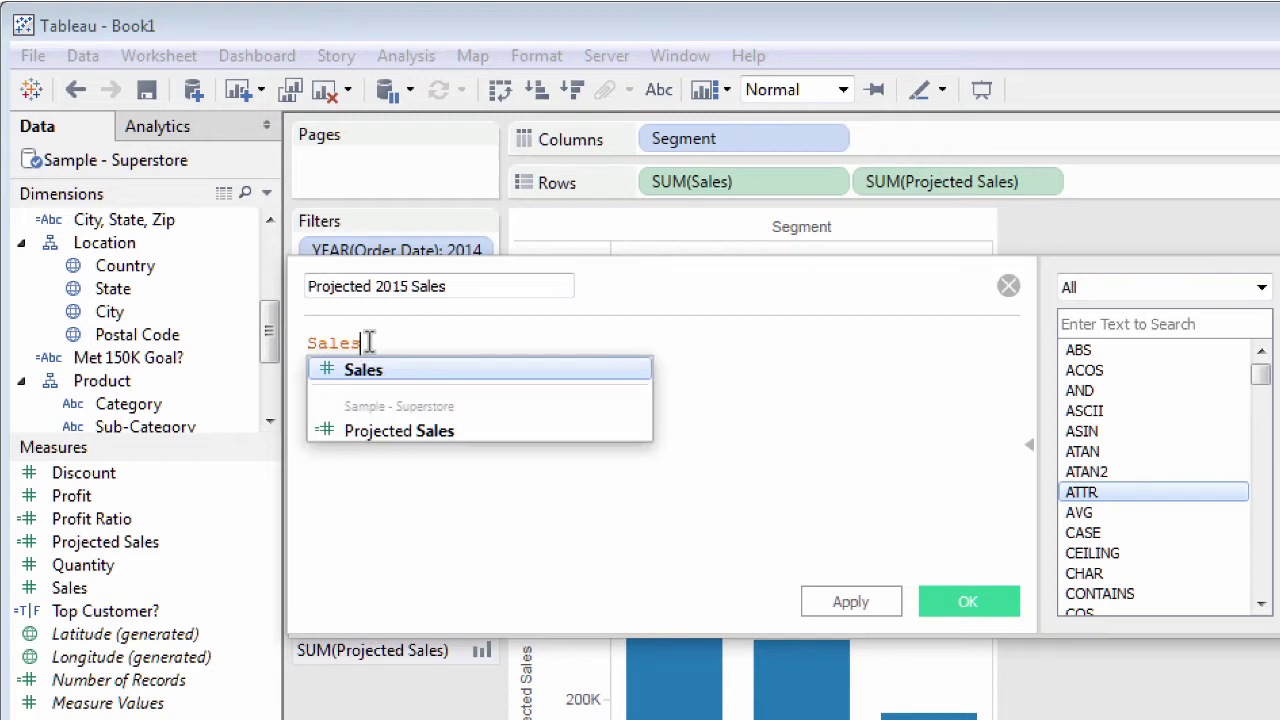
type(" x Profit")
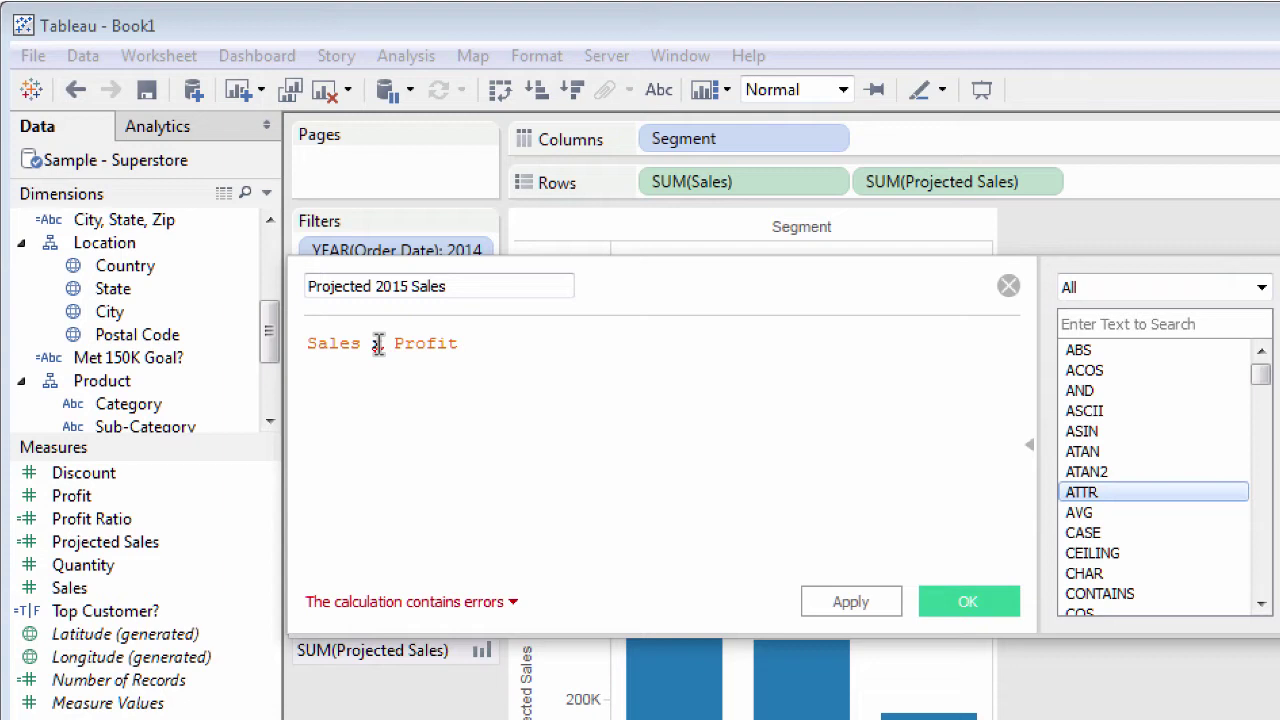
left_click(512, 602)
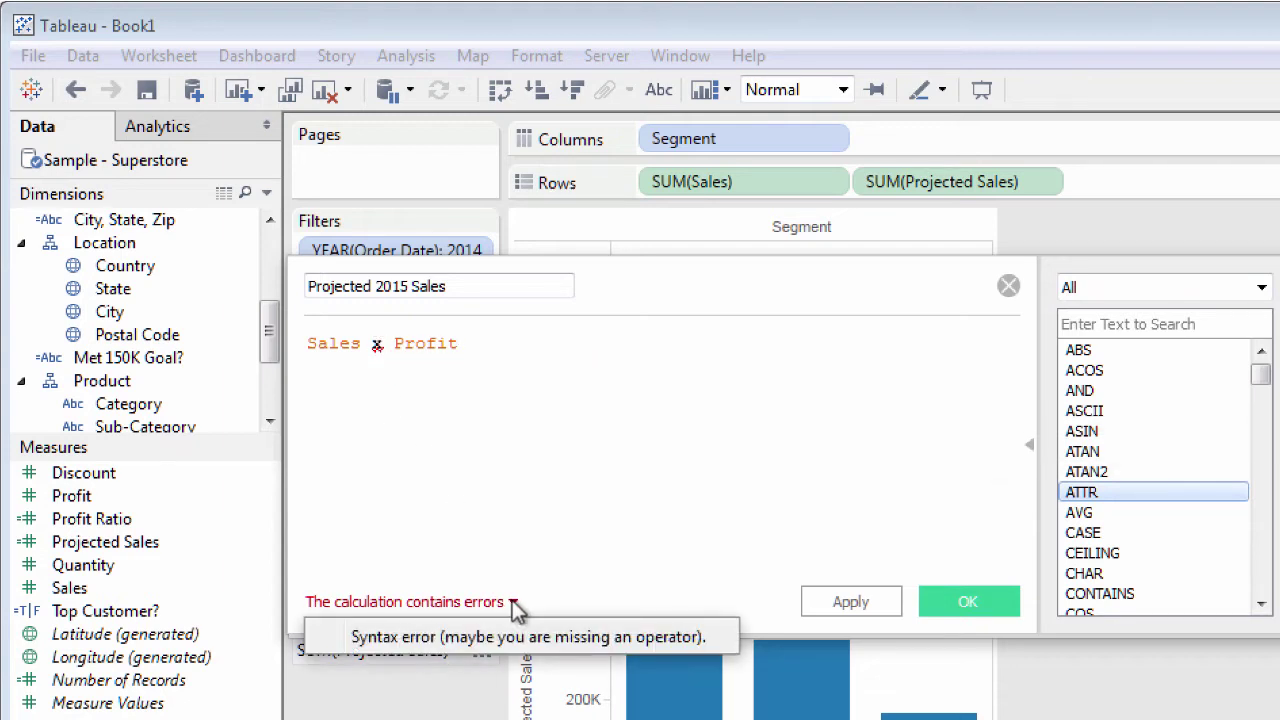
left_click(377, 344)
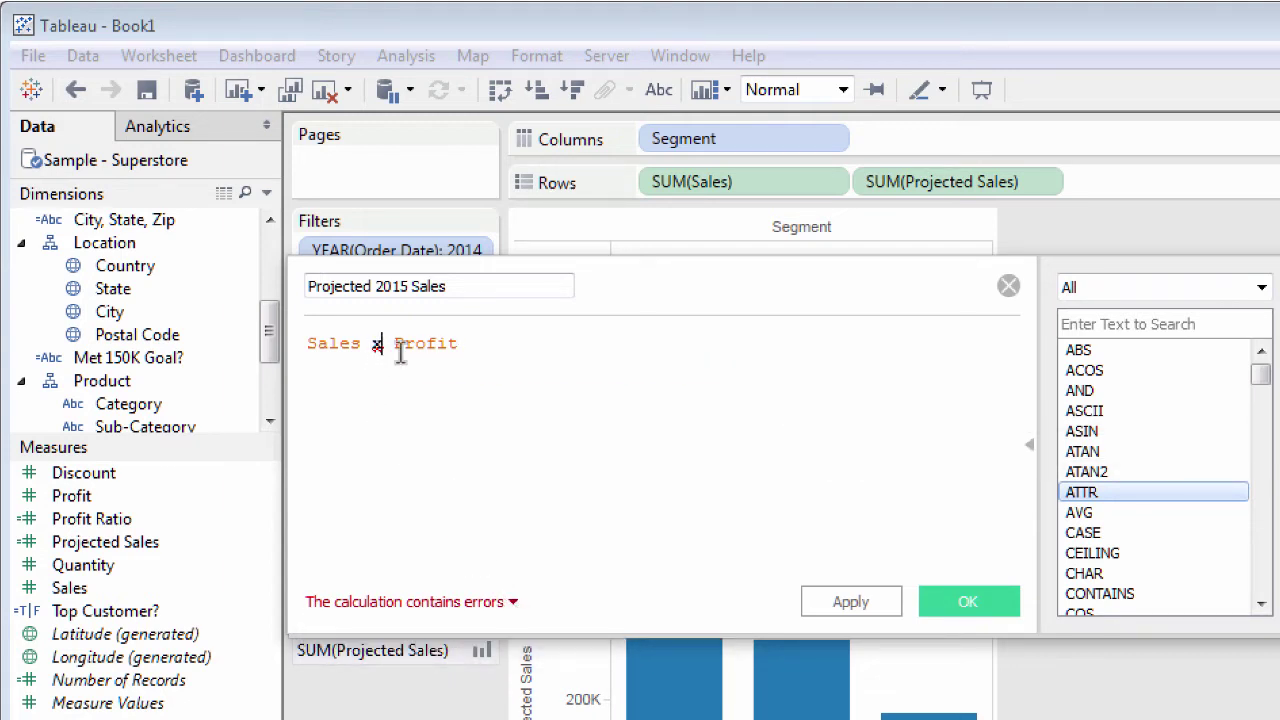
key("BackSpace")
type("*")
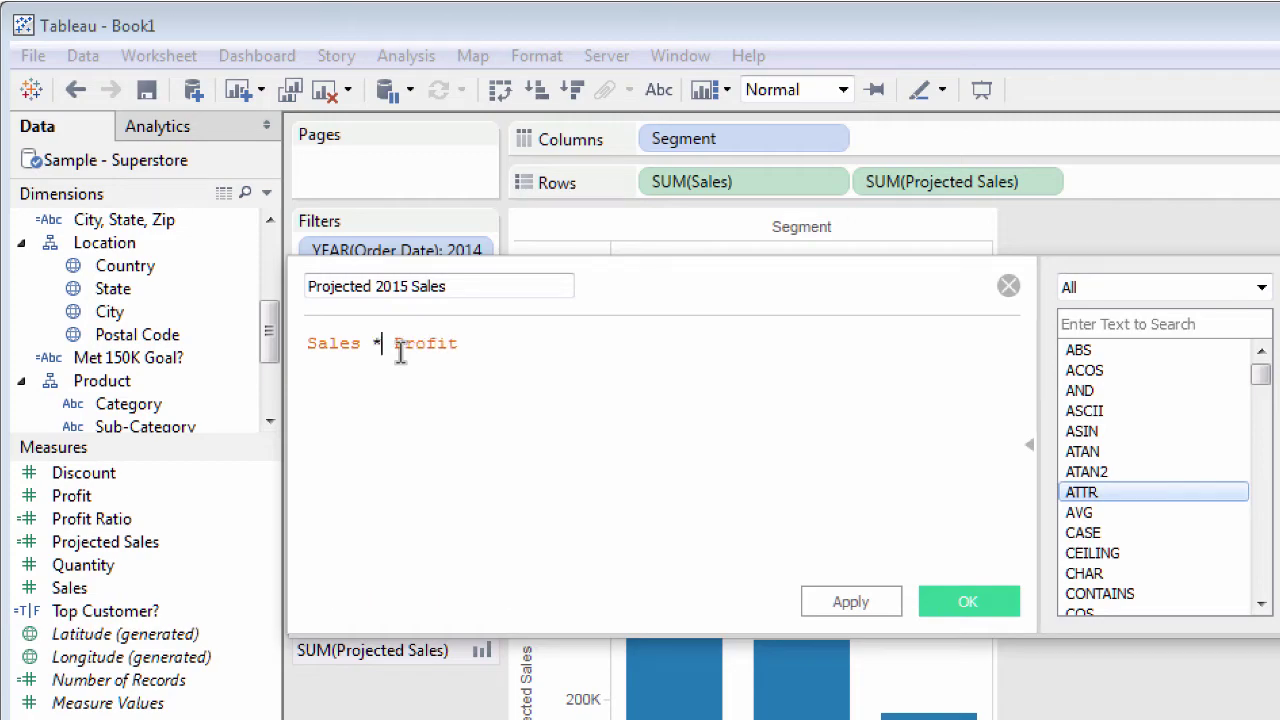
left_click(968, 602)
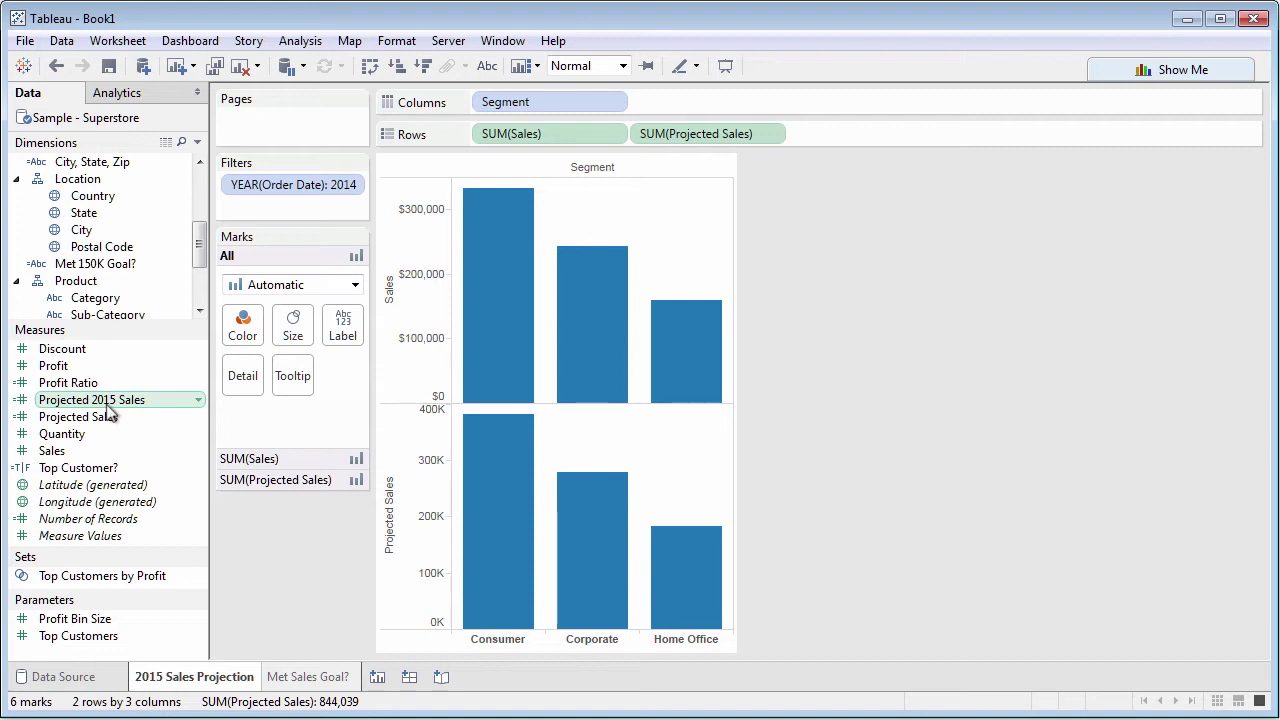
Step: Replace SUM(Projected Sales) on Rows with Projected 2015 Sales
left_click_drag(107, 408, 687, 133)
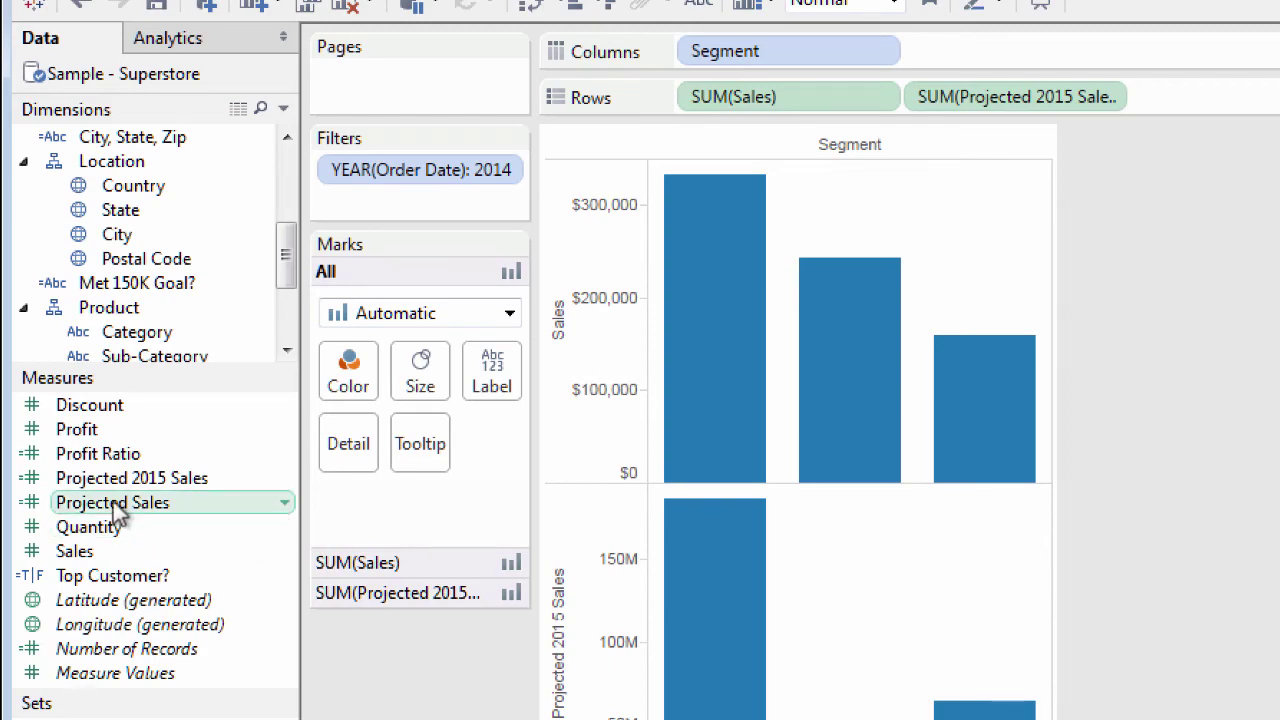
Step: View the Profit Ratio and City, State, Zip calculated field formulas
right_click(89, 454)
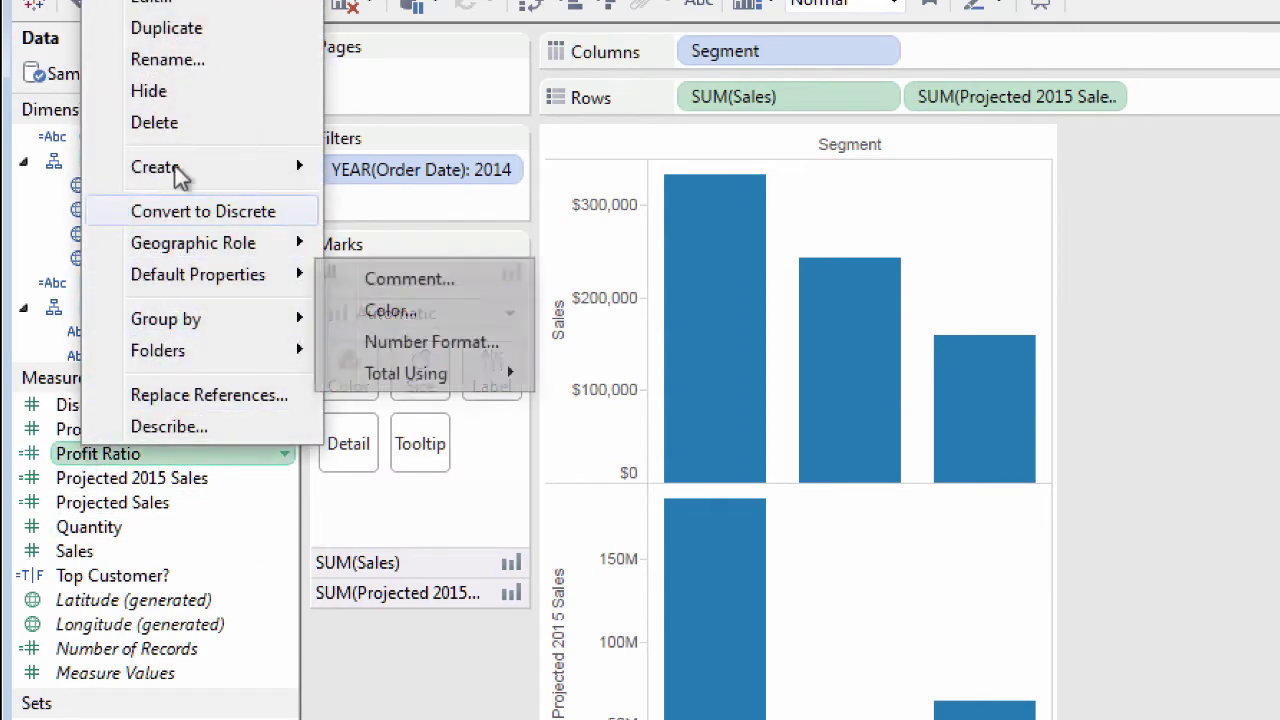
left_click(152, 4)
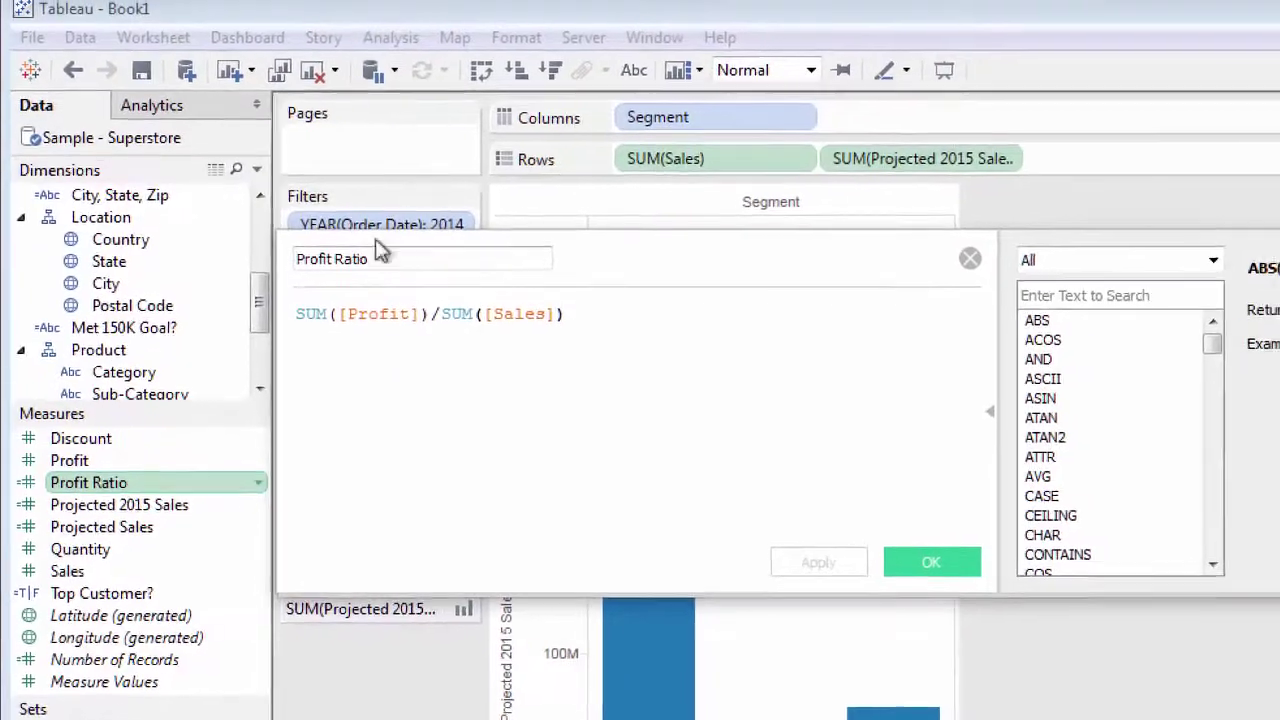
left_click(911, 566)
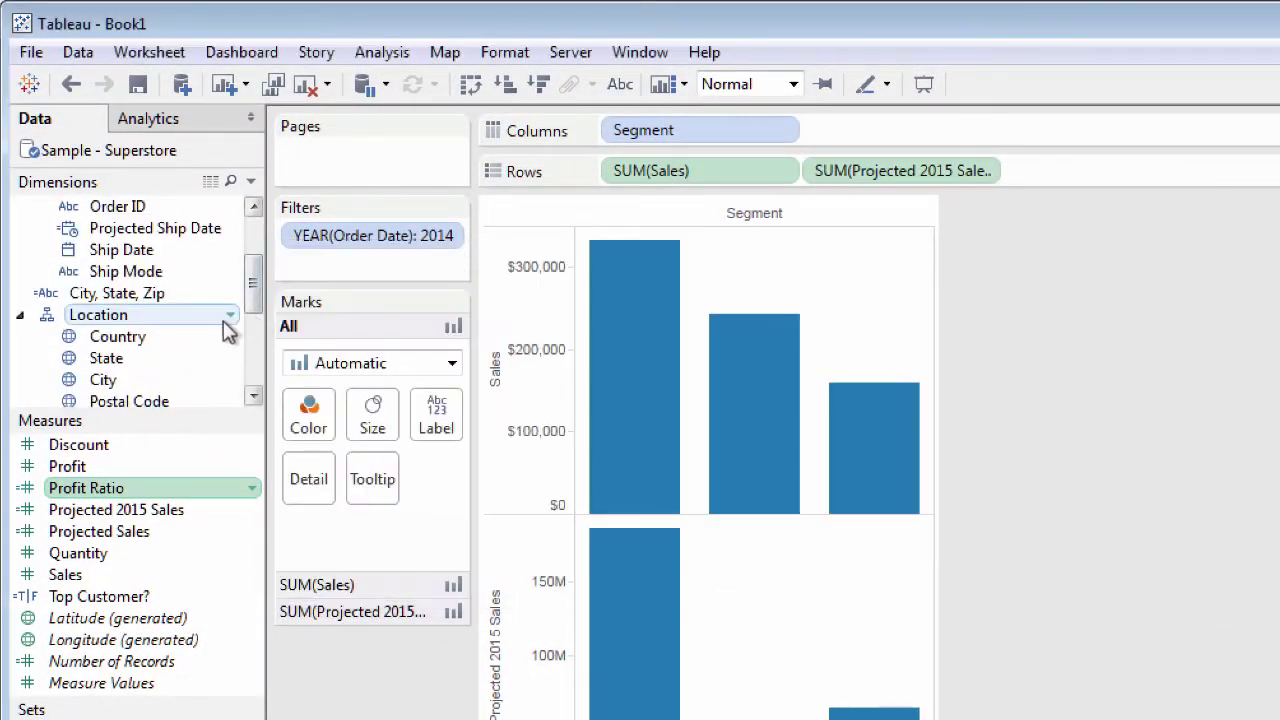
right_click(136, 297)
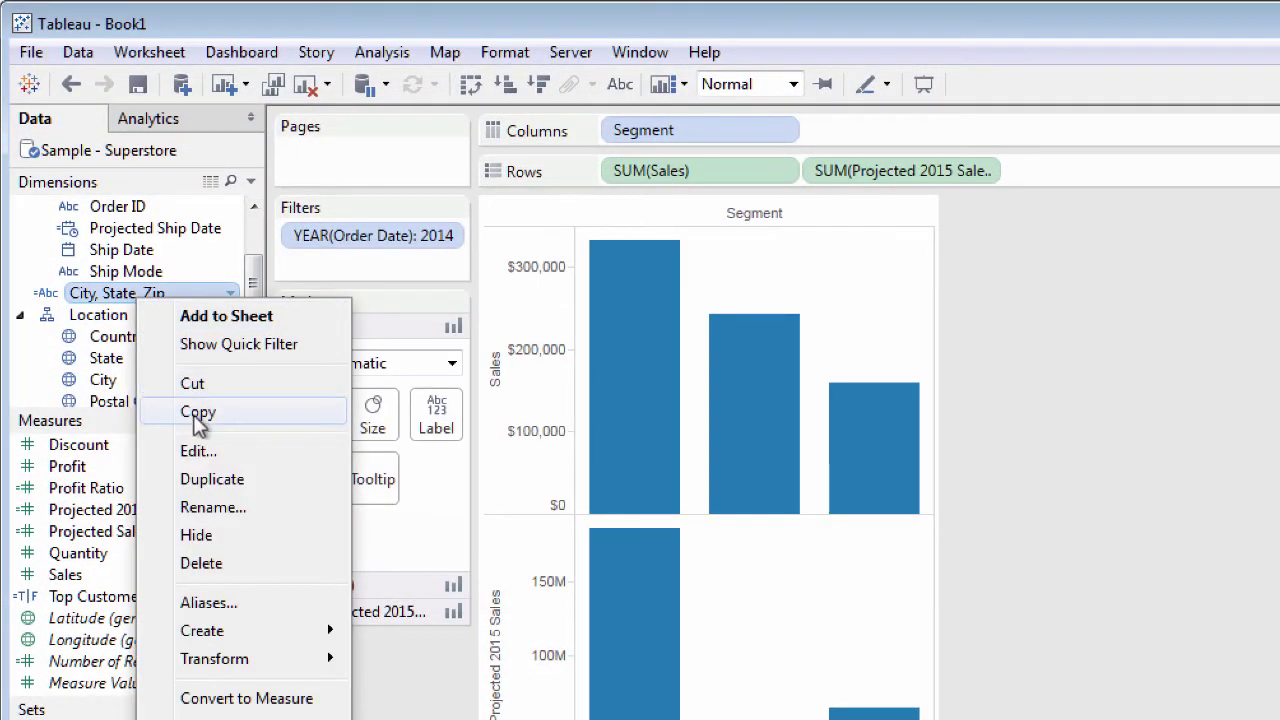
left_click(205, 449)
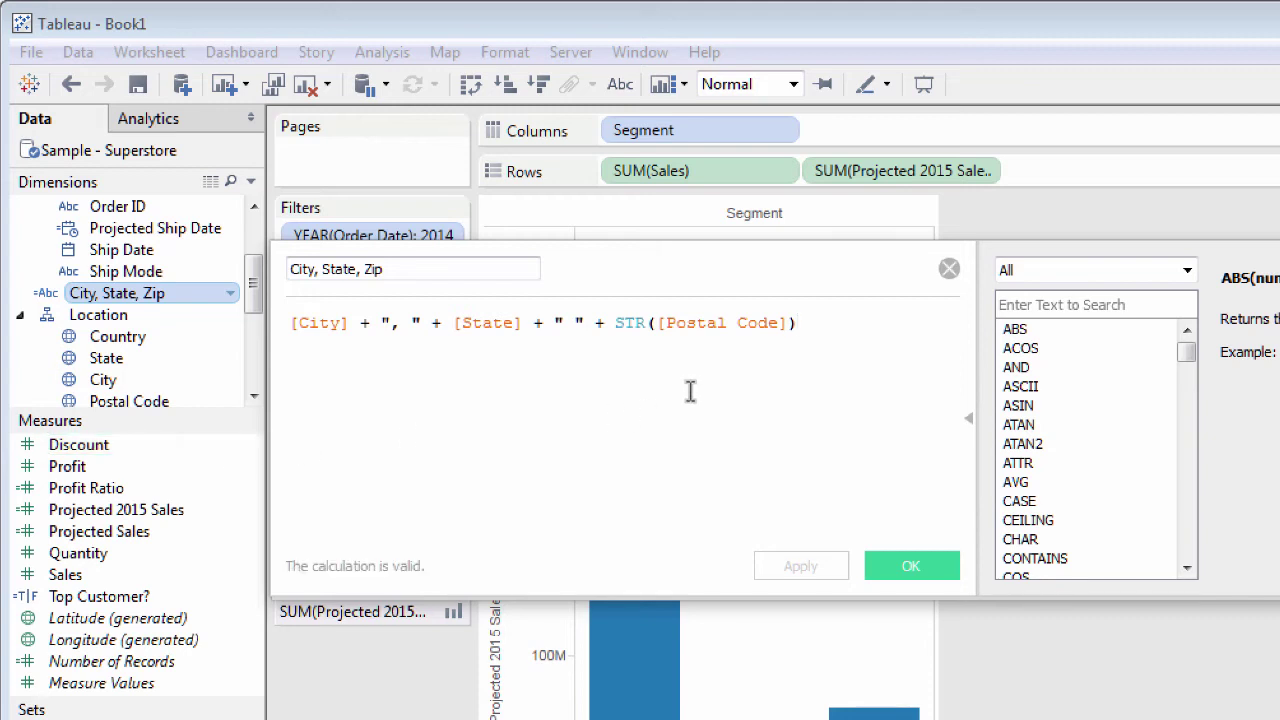
left_click(949, 270)
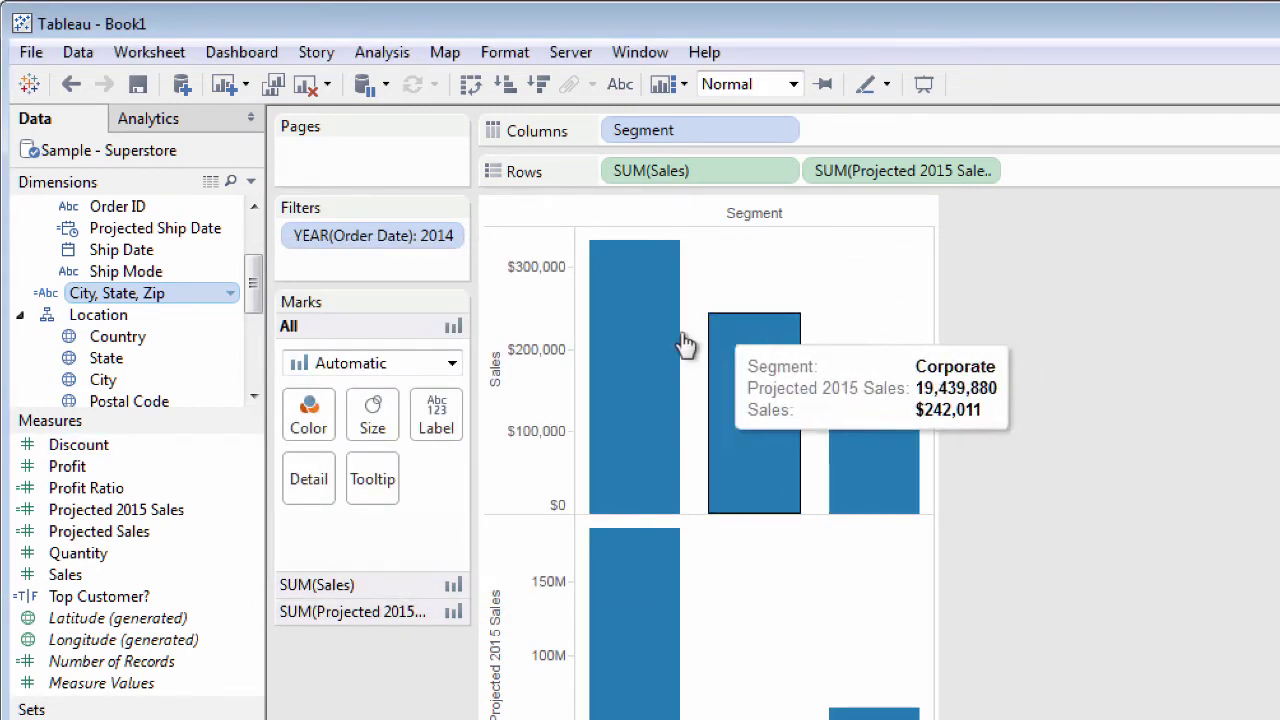
Step: View the Top Customer? and Projected Ship Date formulas, then go to the Met Sales Goal? sheet
right_click(82, 605)
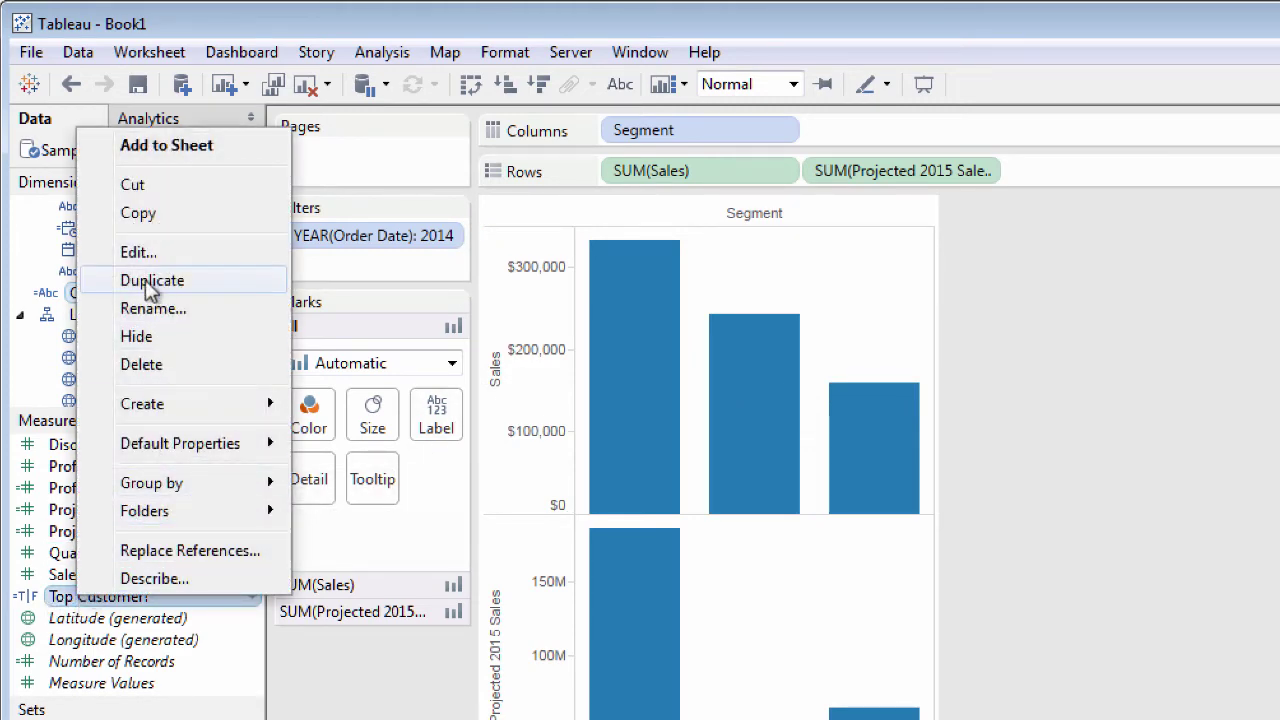
left_click(138, 253)
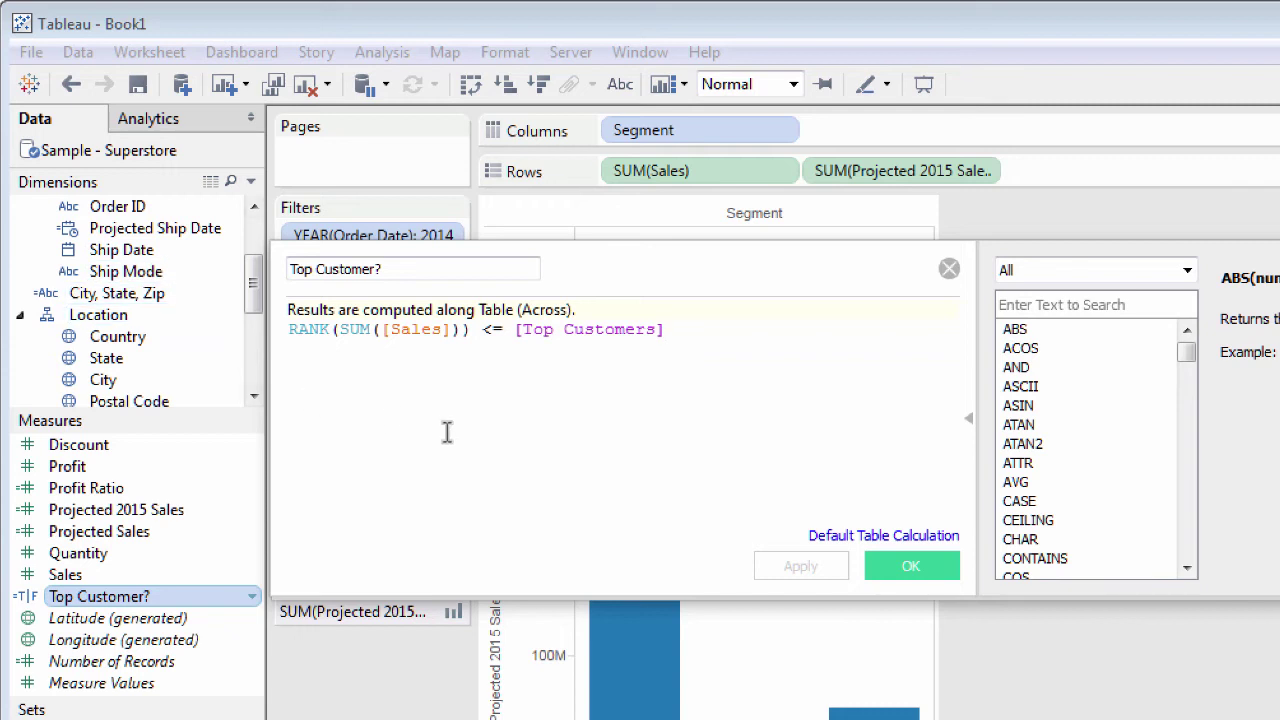
left_click(948, 271)
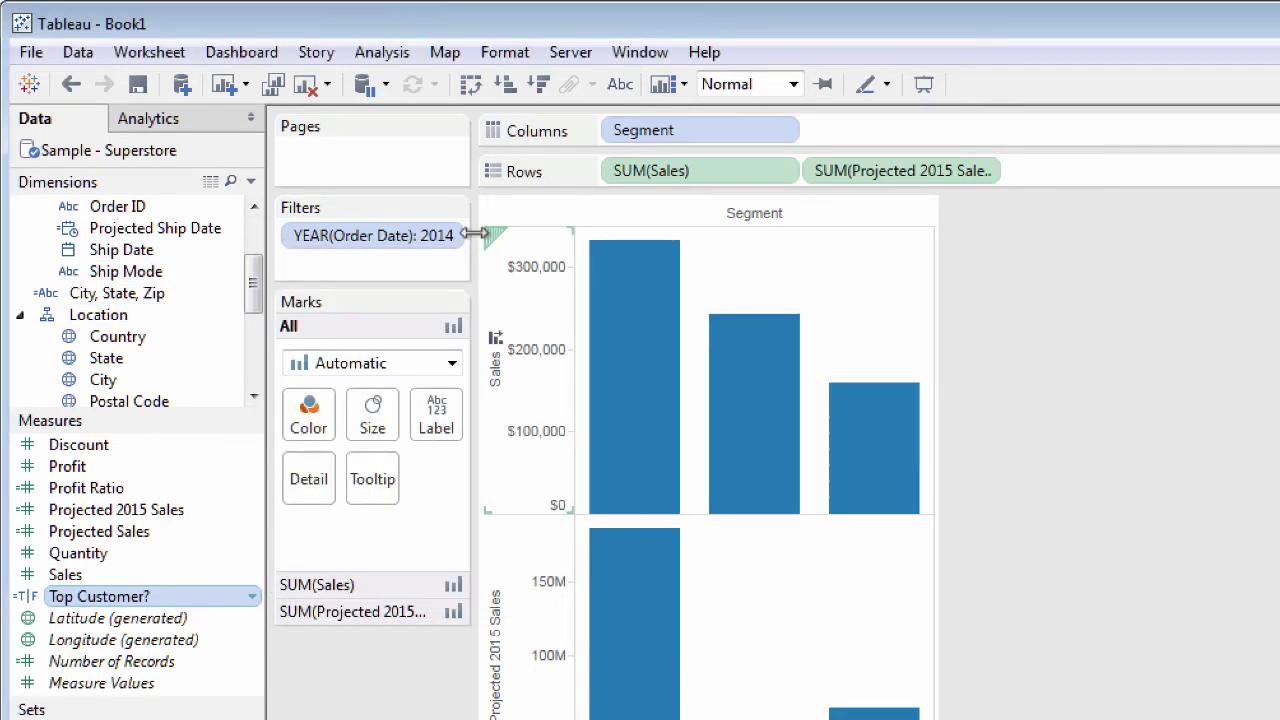
right_click(126, 233)
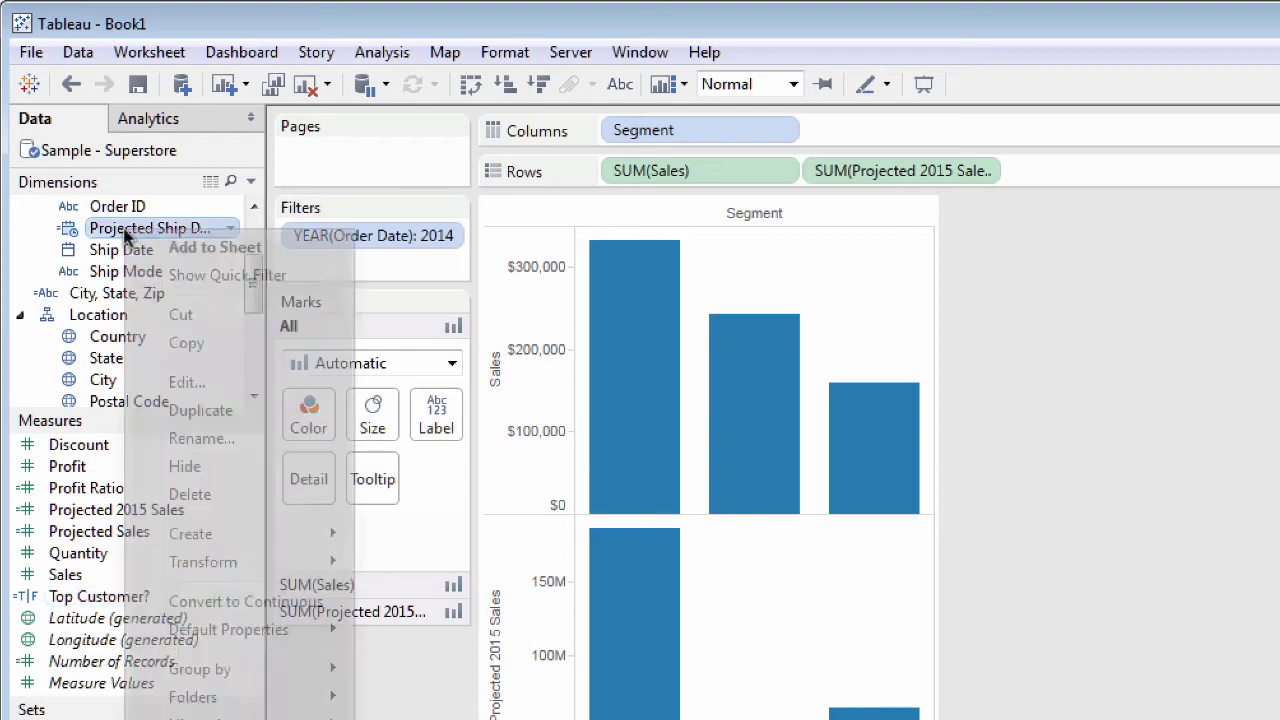
left_click(174, 384)
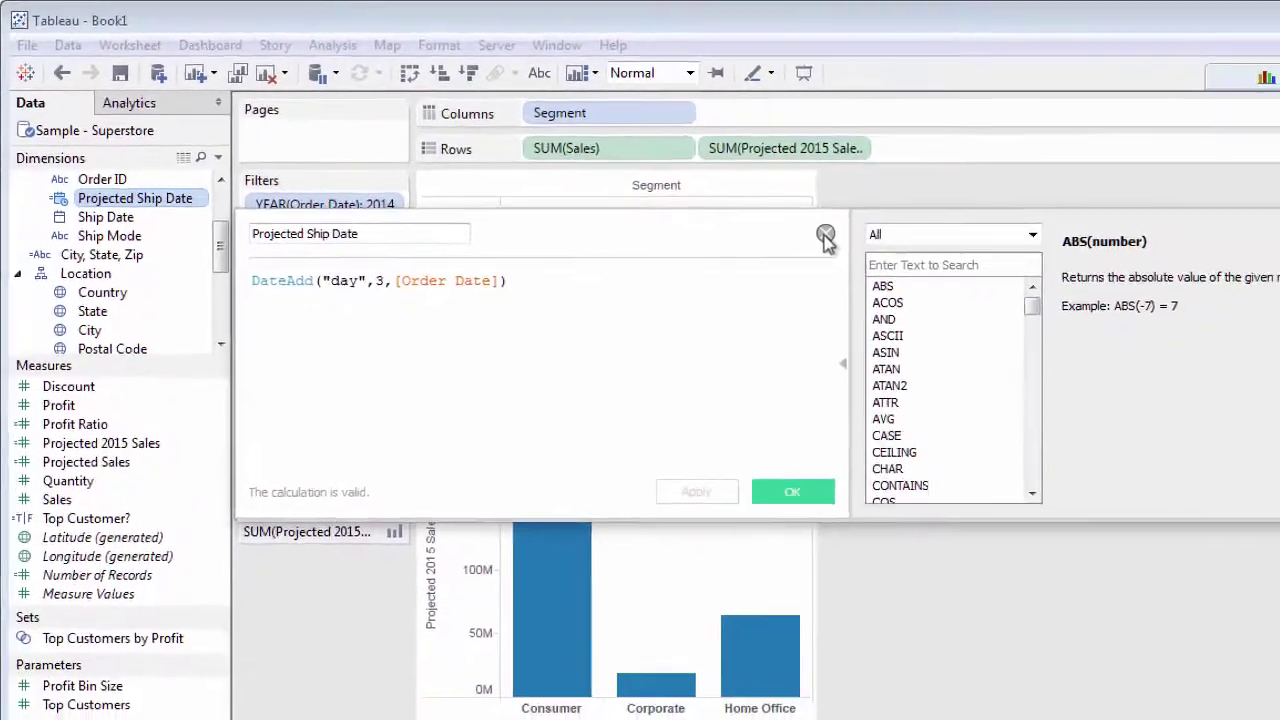
left_click(949, 268)
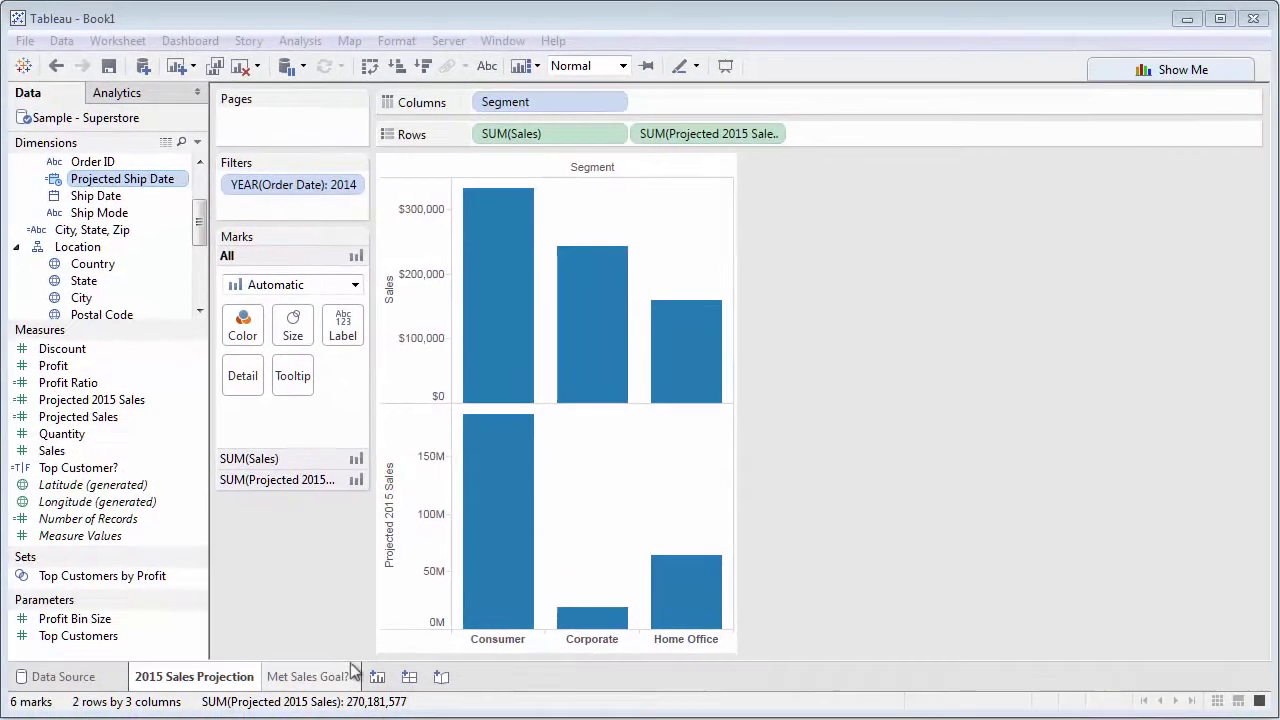
left_click(314, 696)
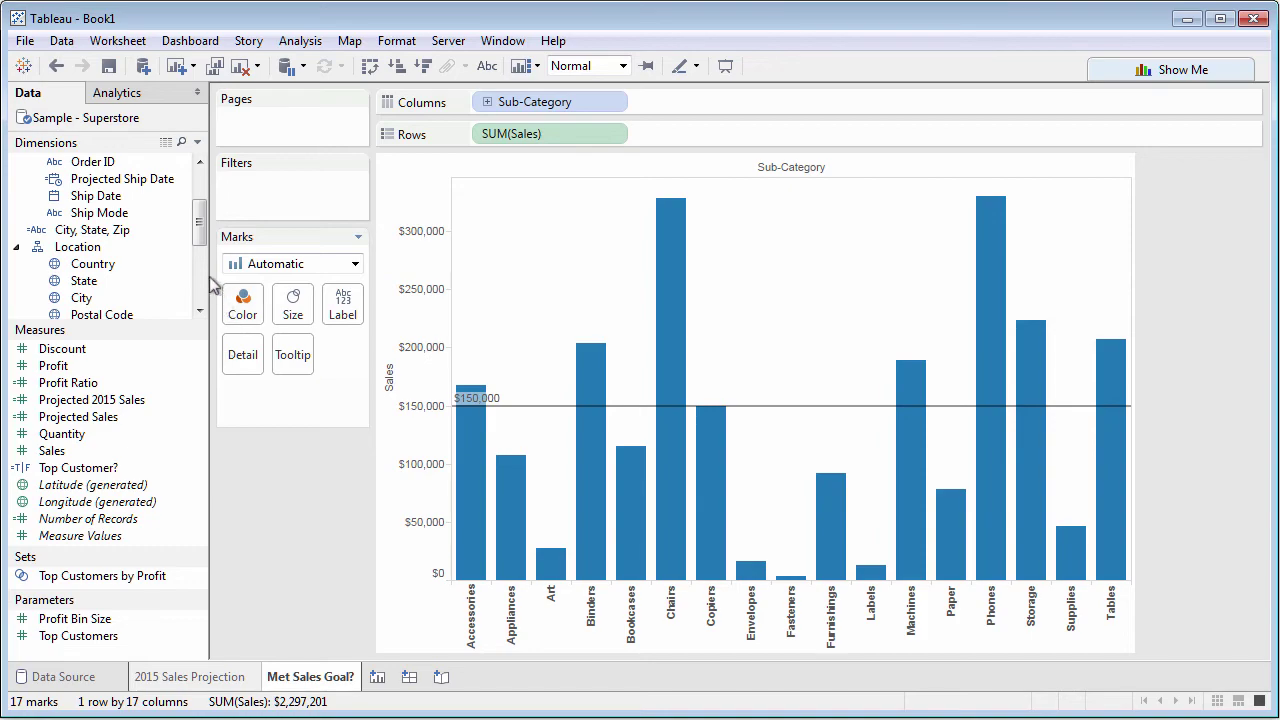
scroll(200, 277, "down", 2)
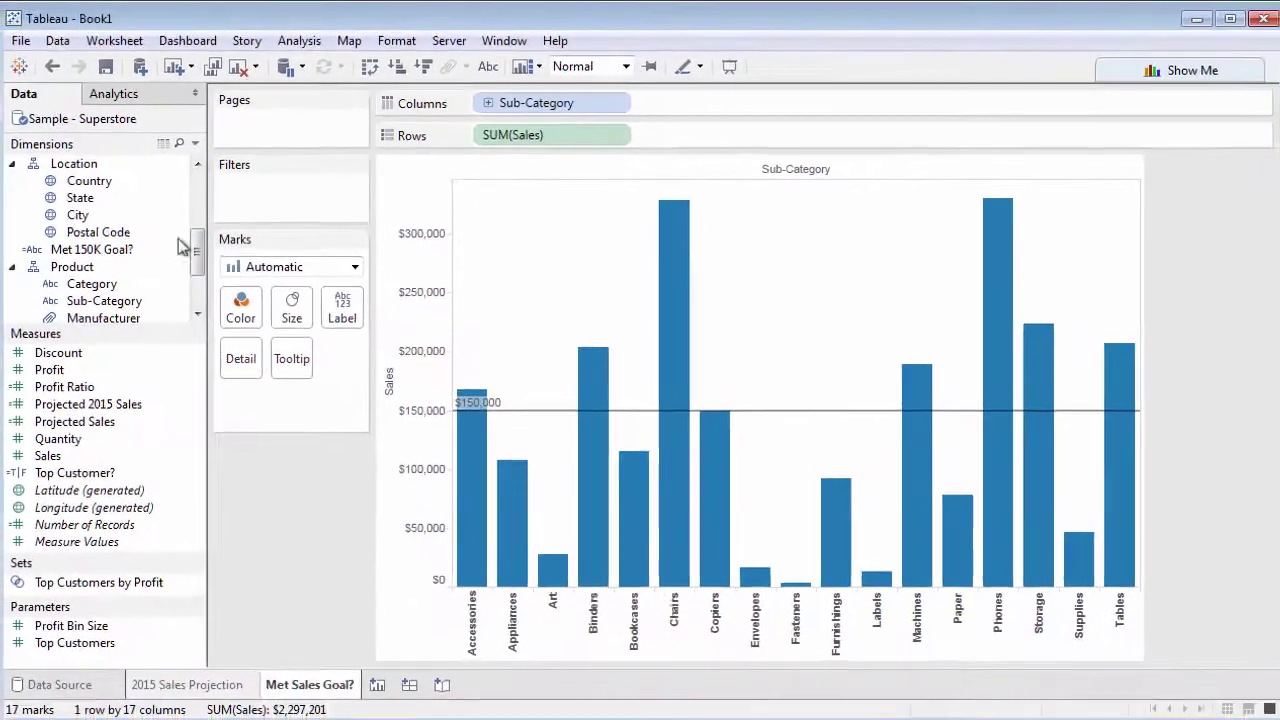
double_click(90, 247)
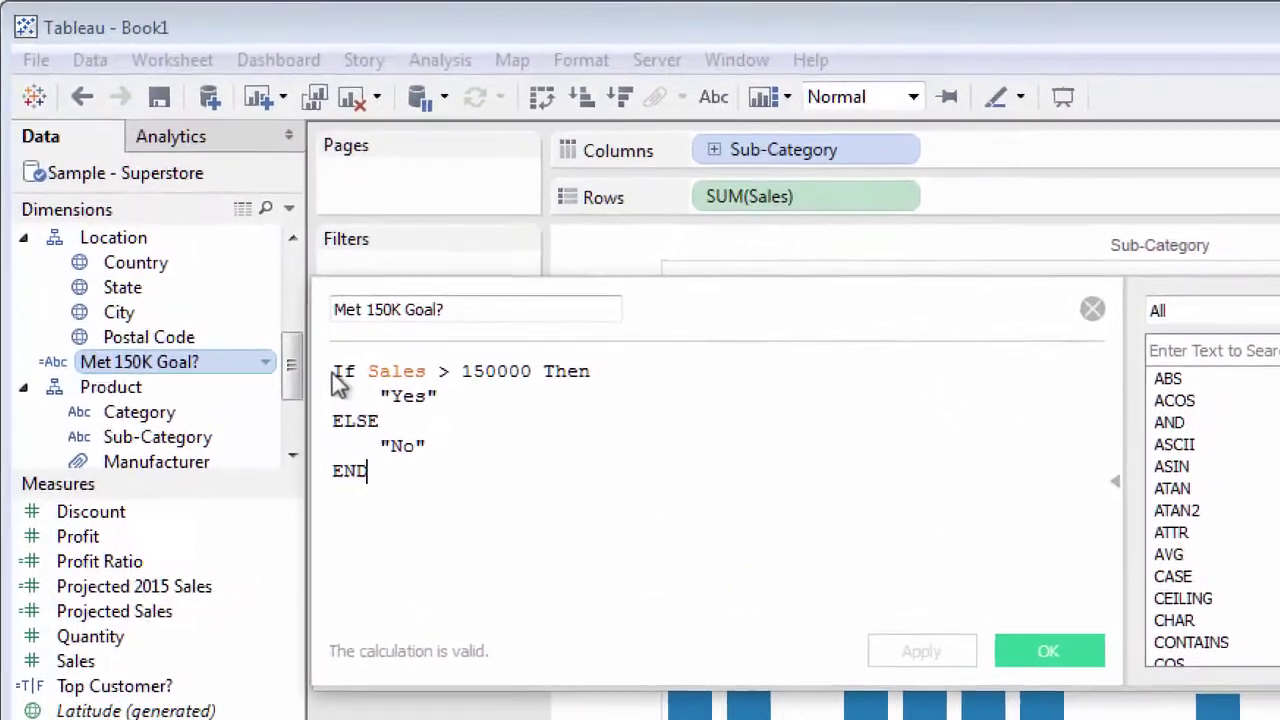
left_click_drag(303, 338, 375, 434)
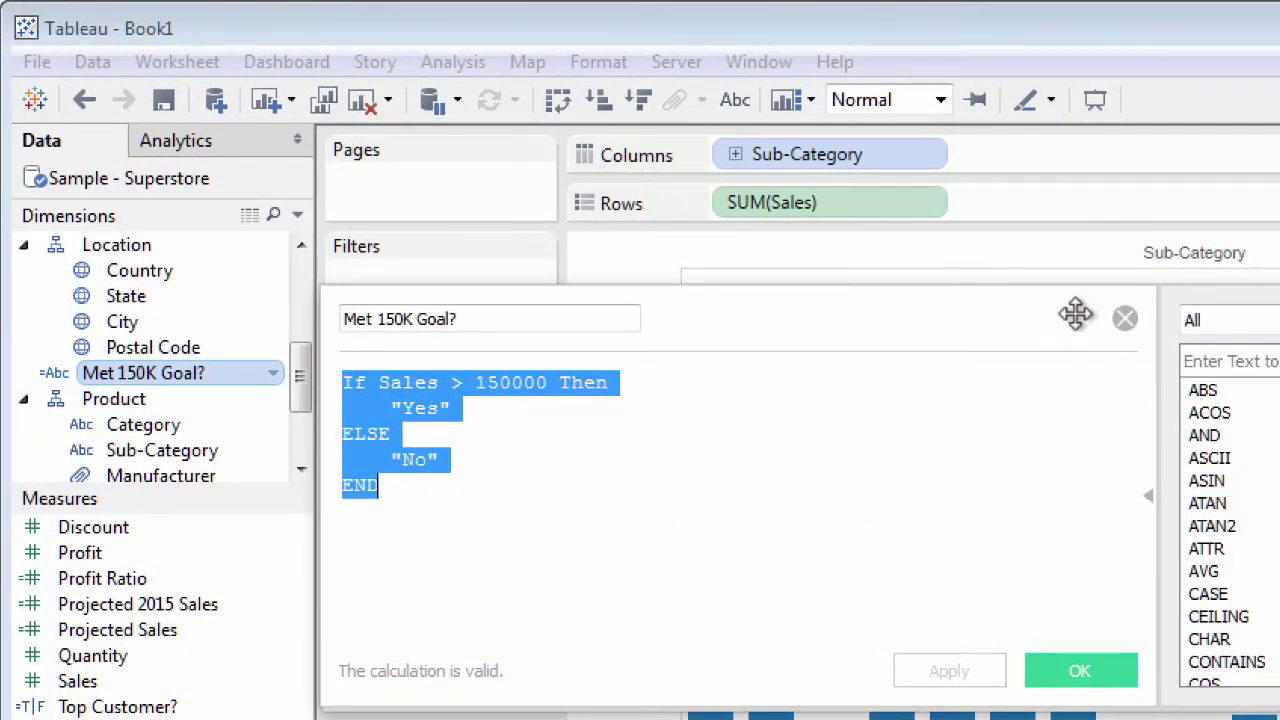
left_click(1124, 318)
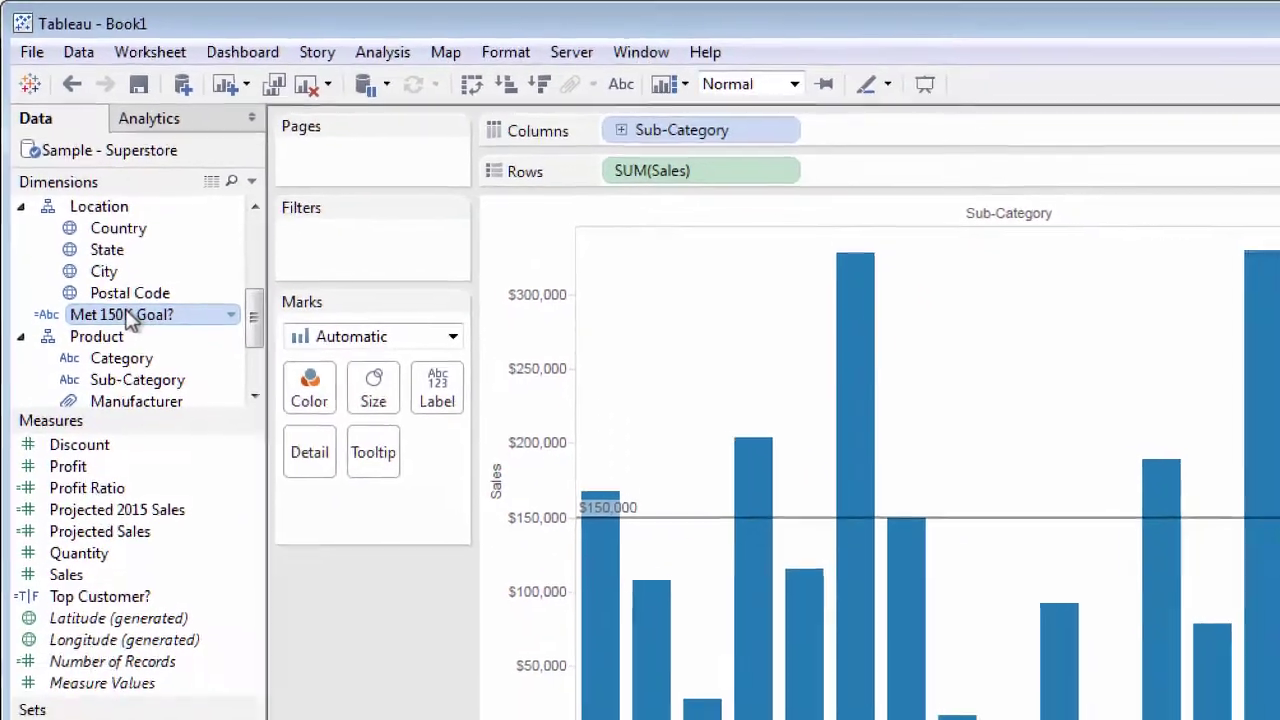
left_click_drag(163, 350, 335, 428)
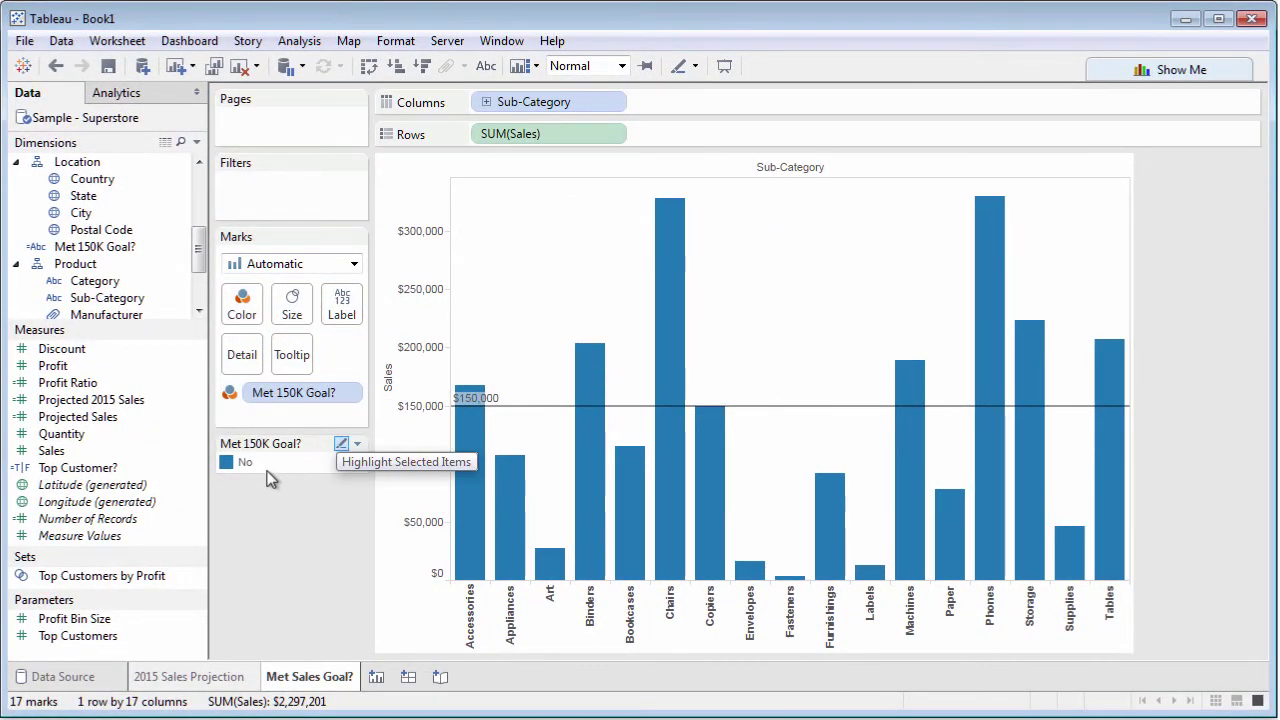
left_click(55, 65)
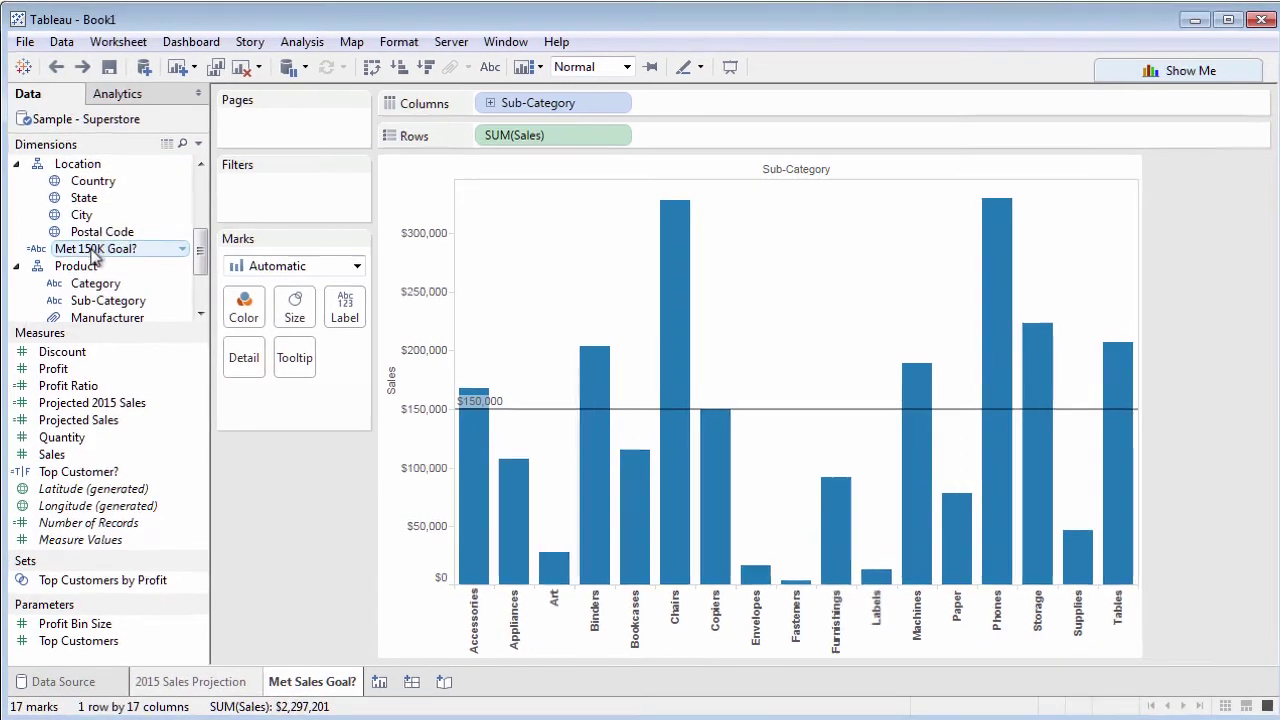
Step: Change Met 150K Goal? to SUM(Sales) > 150000 and colour the Sub-Category bars by it
right_click(88, 245)
left_click(120, 8)
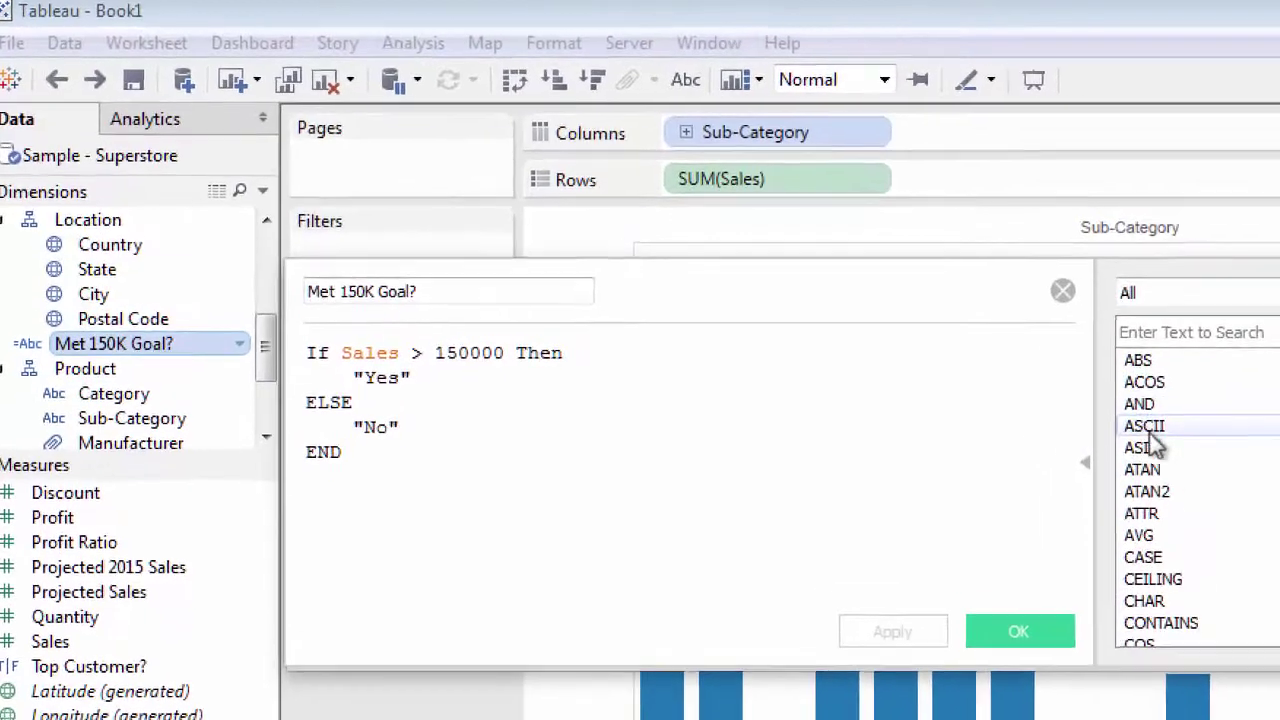
left_click(362, 378)
type("SUM(")
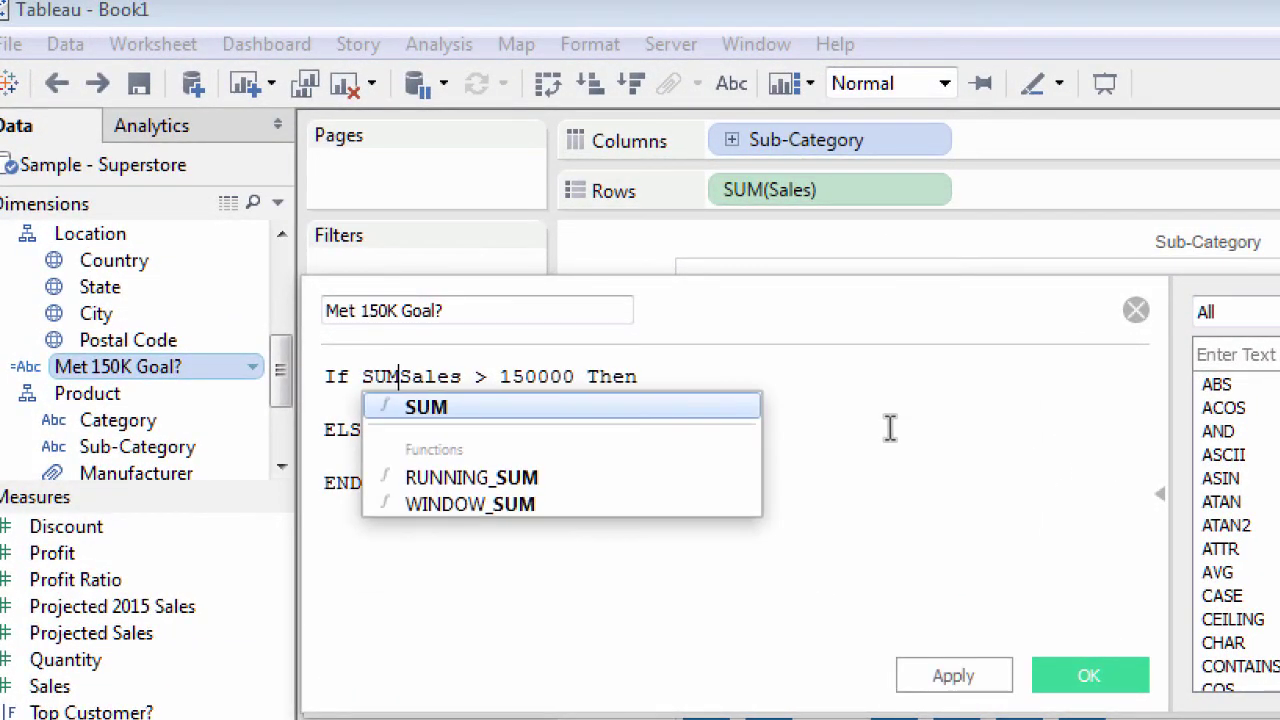
key("Right")
key("Right")
key("Right")
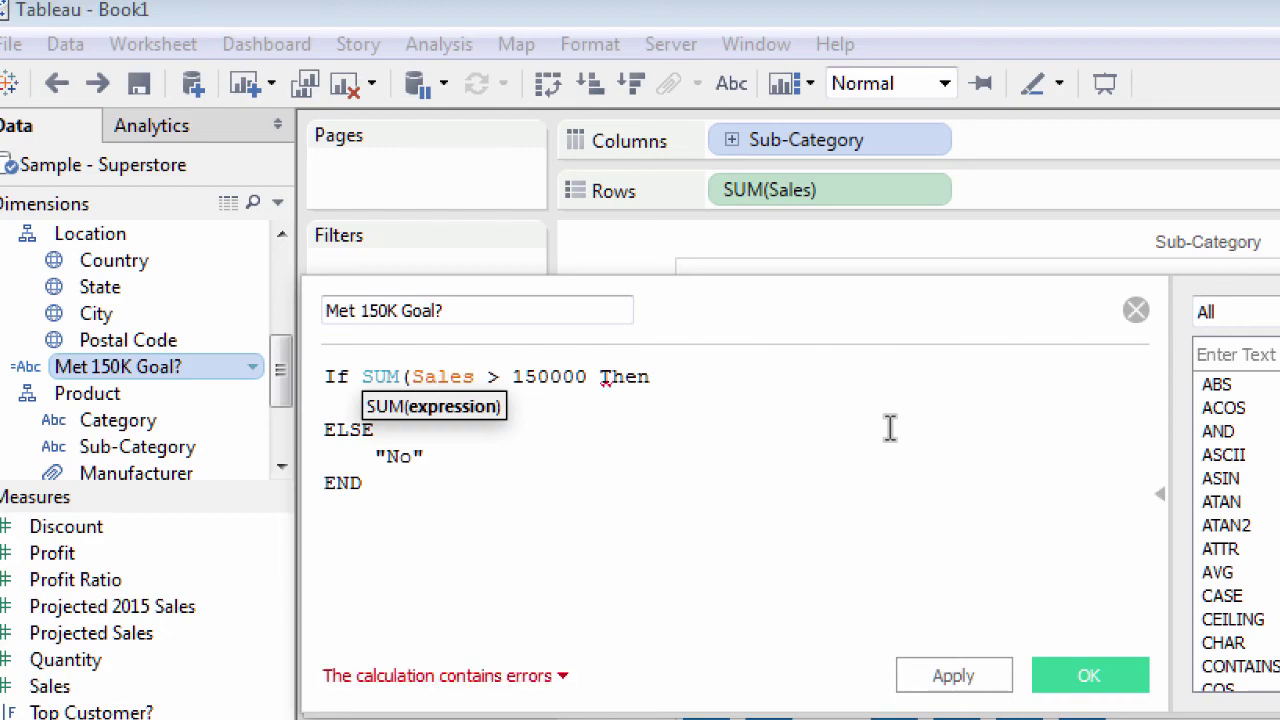
type(")")
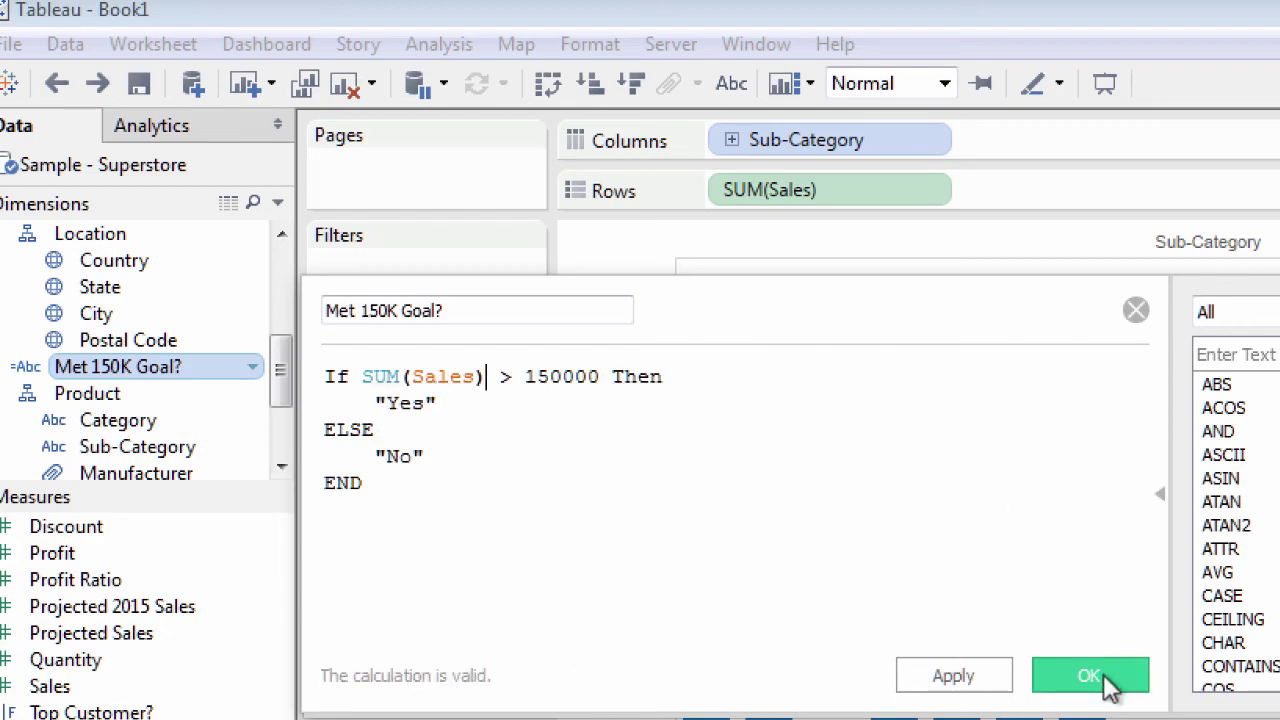
left_click(1105, 674)
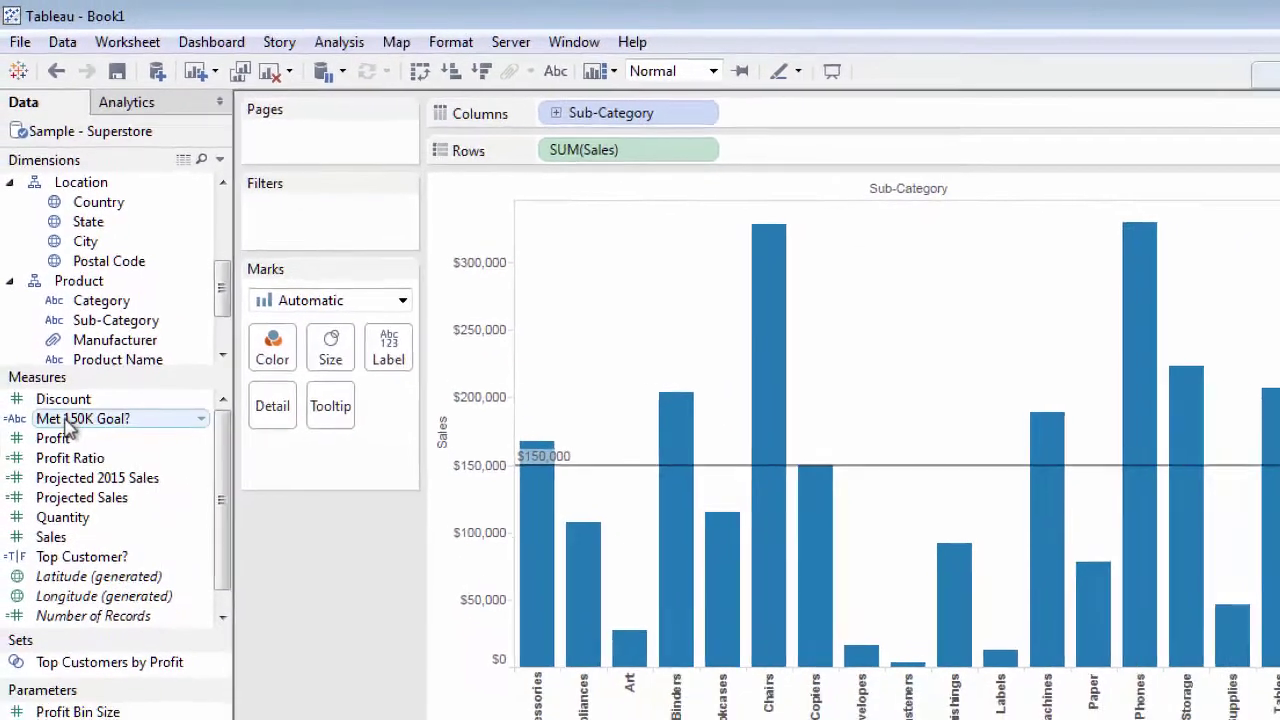
left_click_drag(130, 530, 275, 437)
left_click_drag(202, 303, 242, 307)
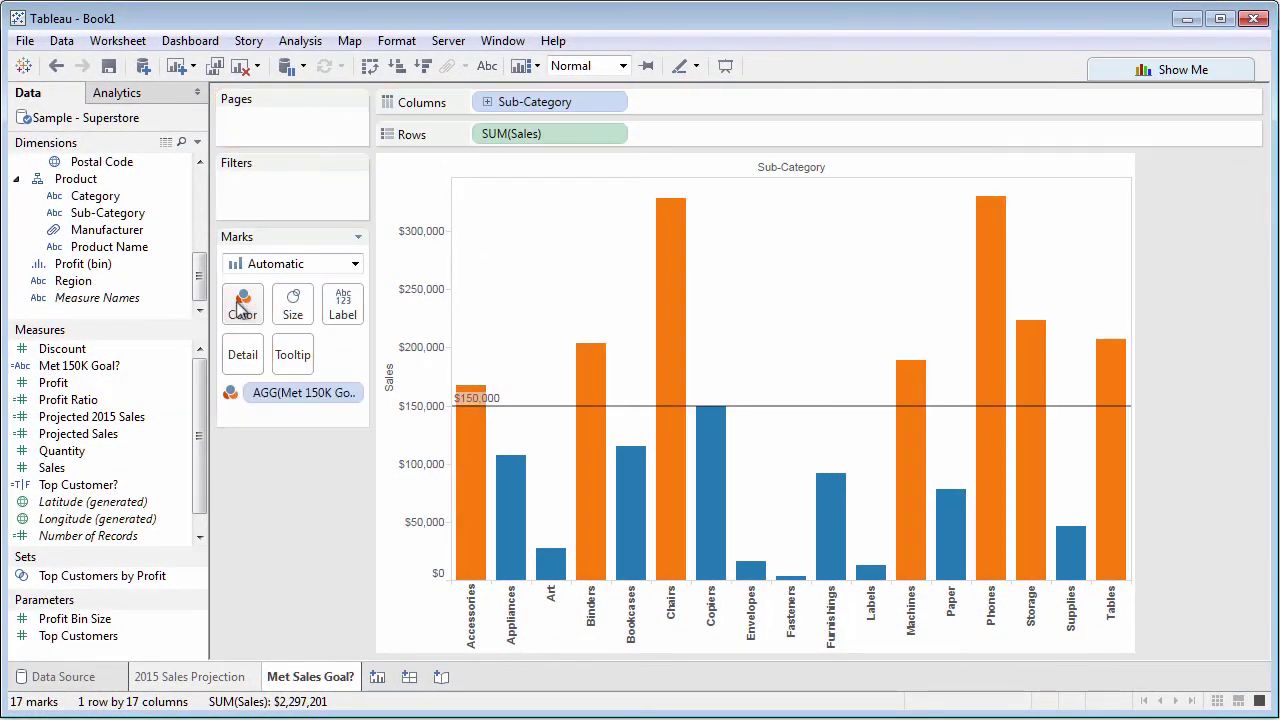